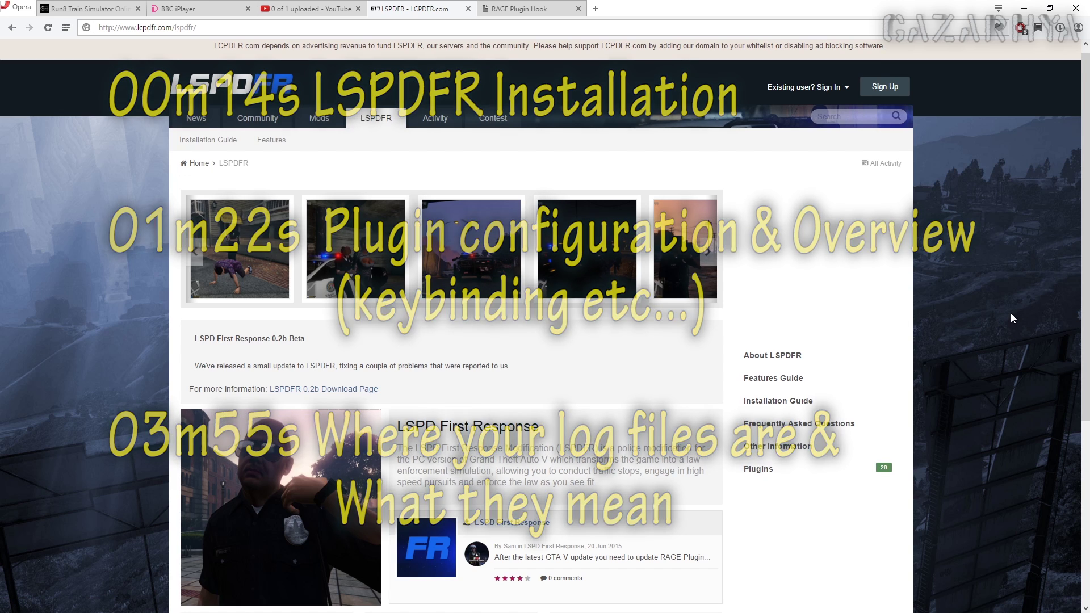
Scroll down the LSPDFR page in Opera to look it over
scroll(1010, 312, "down", 3)
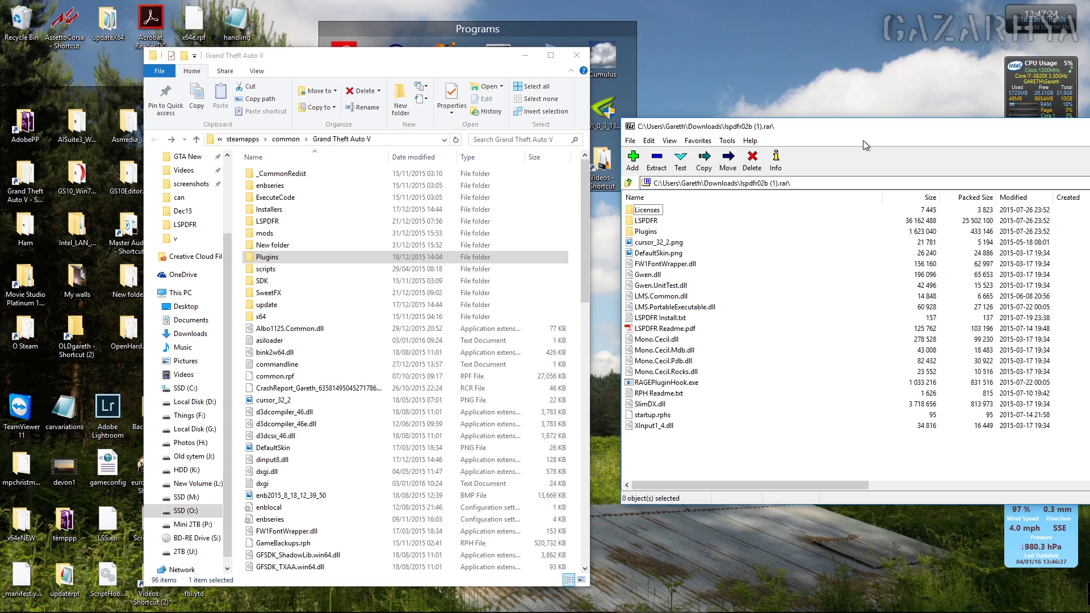
left_click_drag(864, 132, 859, 109)
left_click_drag(665, 437, 634, 189)
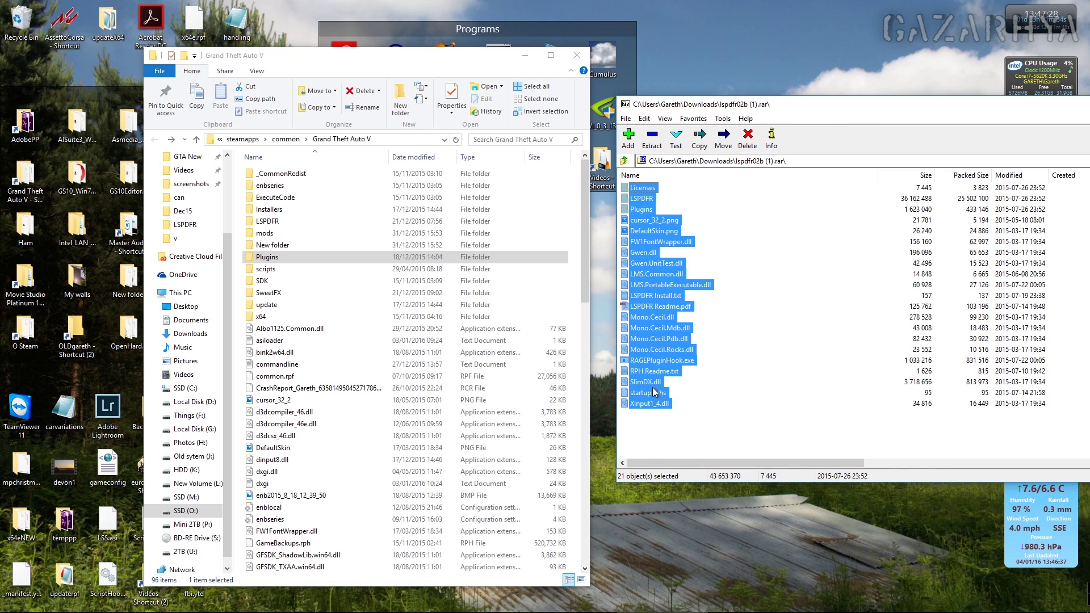
left_click(656, 362)
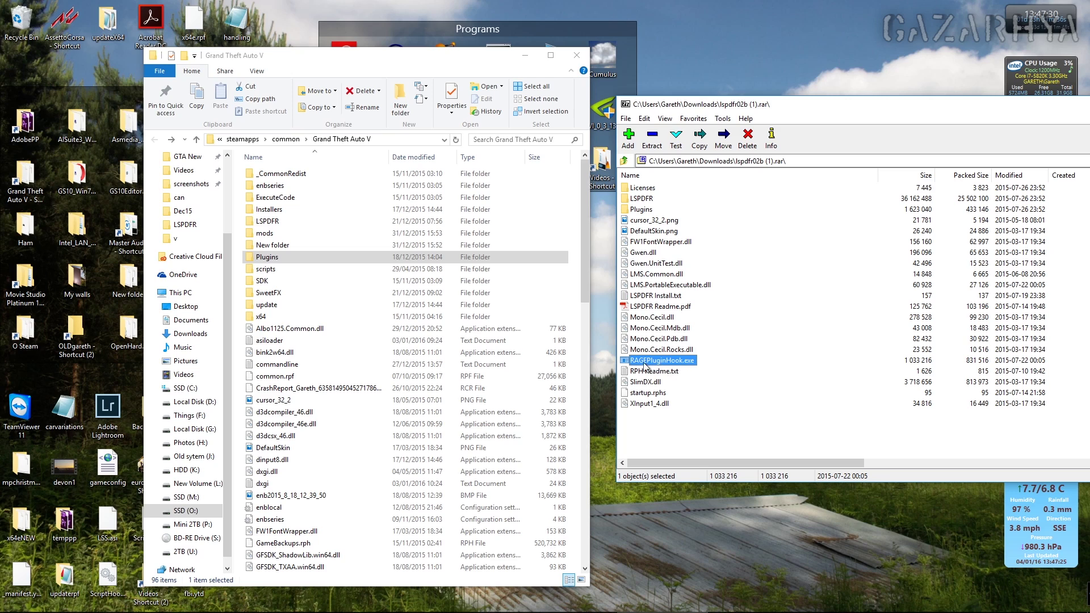
left_click(697, 424)
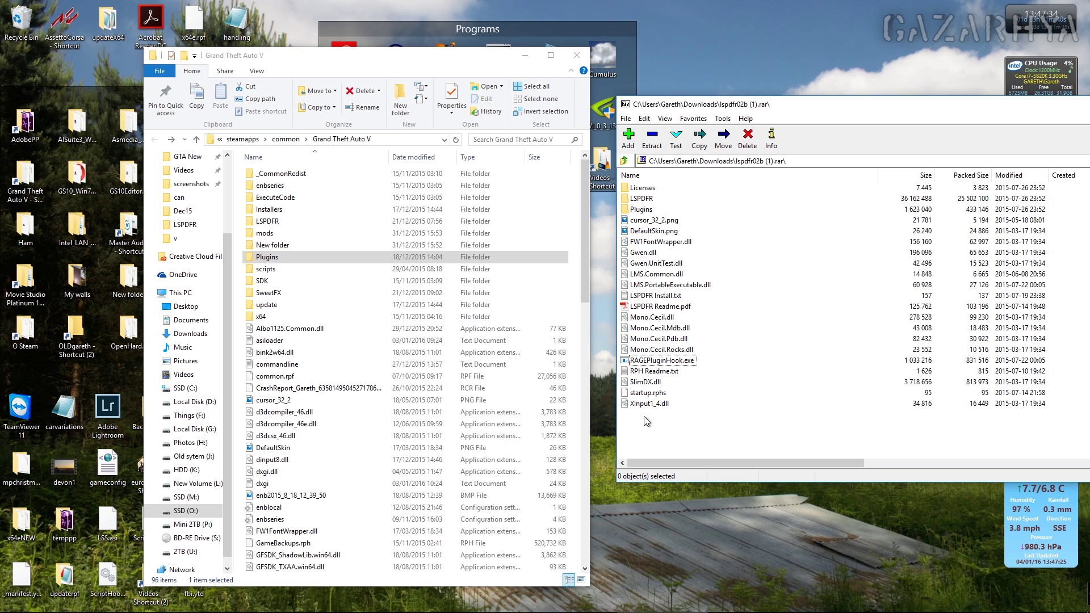
left_click_drag(648, 423, 635, 174)
mouse_move(653, 224)
left_mouse_down()
mouse_move(340, 256)
mouse_move(656, 236)
left_mouse_up()
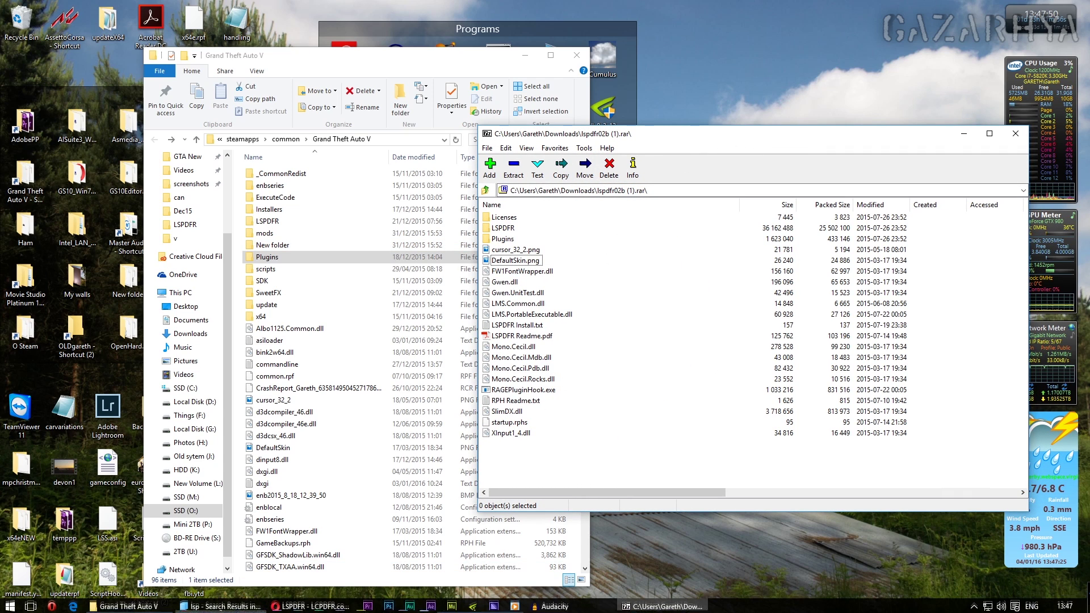
Bring the LSPDFR page back up and switch to the RAGE Plugin Hook downloads tab
left_click(334, 606)
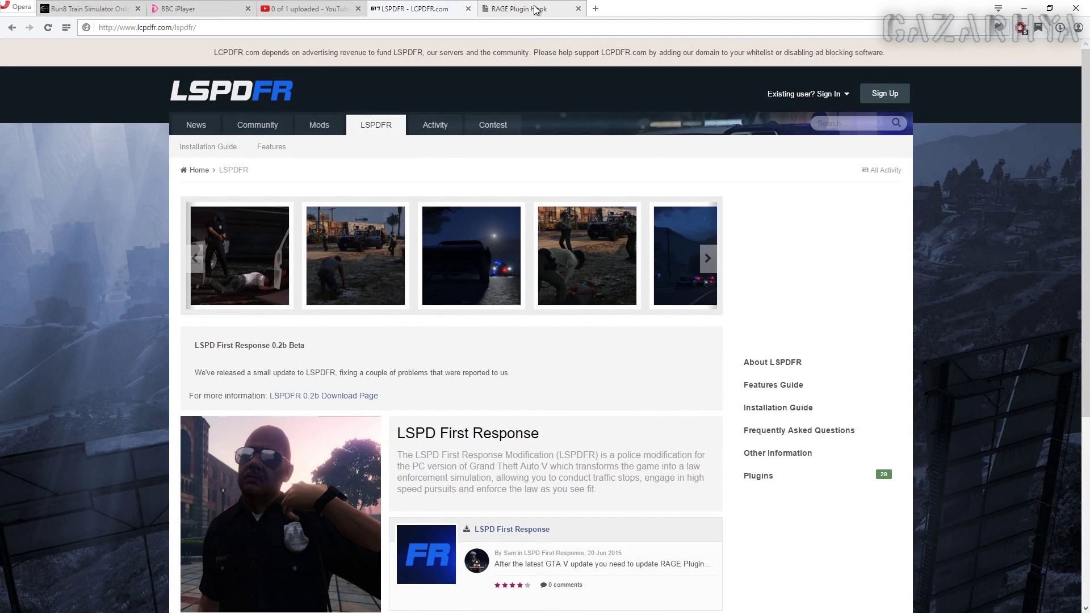
left_click(536, 10)
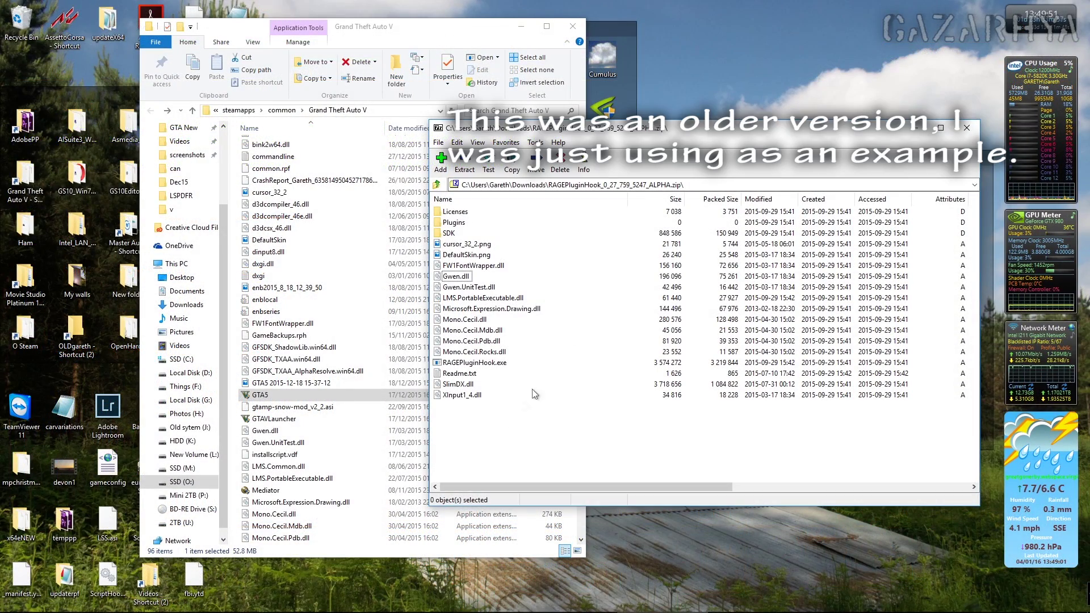
Copy only RAGEPluginHook.exe from the RAGEPluginHook_0_27_759_5247_ALPHA archive into Grand Theft Auto V, overwriting the old copy
left_click_drag(484, 433, 288, 221)
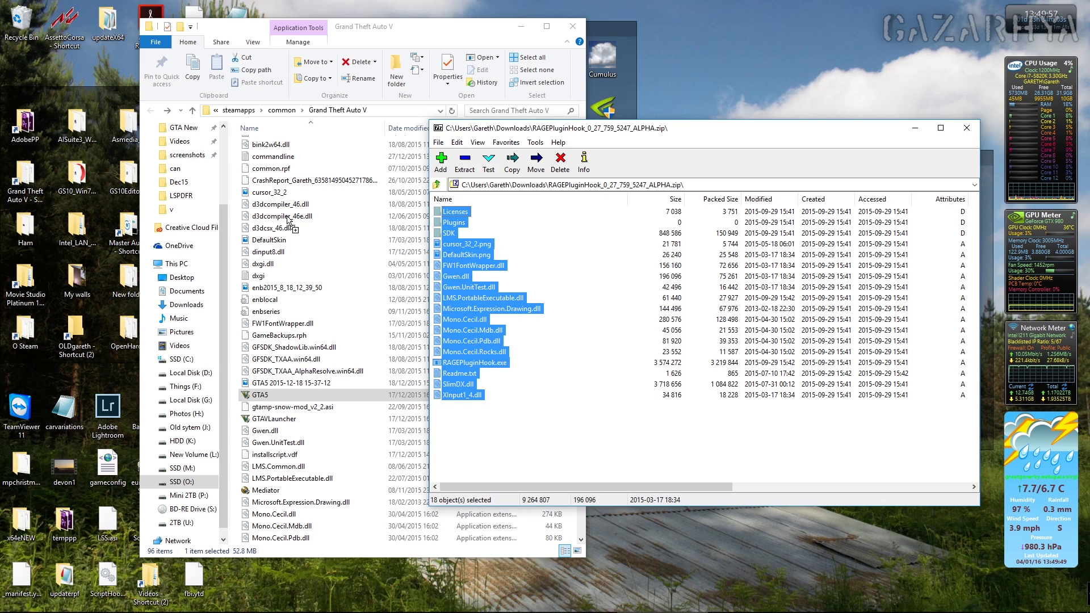
left_click_drag(287, 221, 503, 247)
left_click_drag(738, 128, 768, 148)
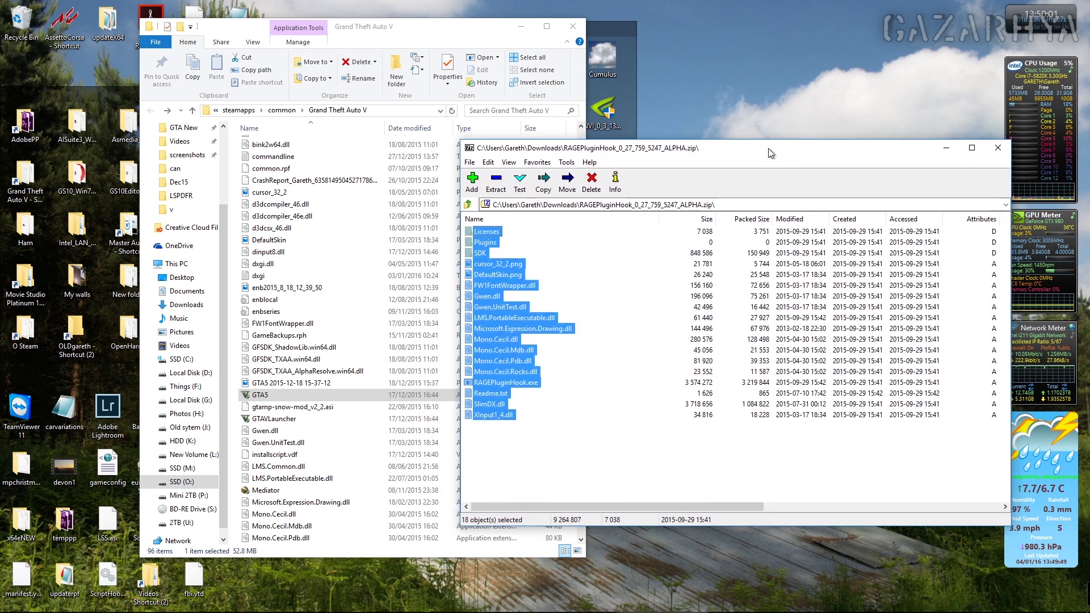
left_click(492, 365)
left_click_drag(513, 385, 311, 325)
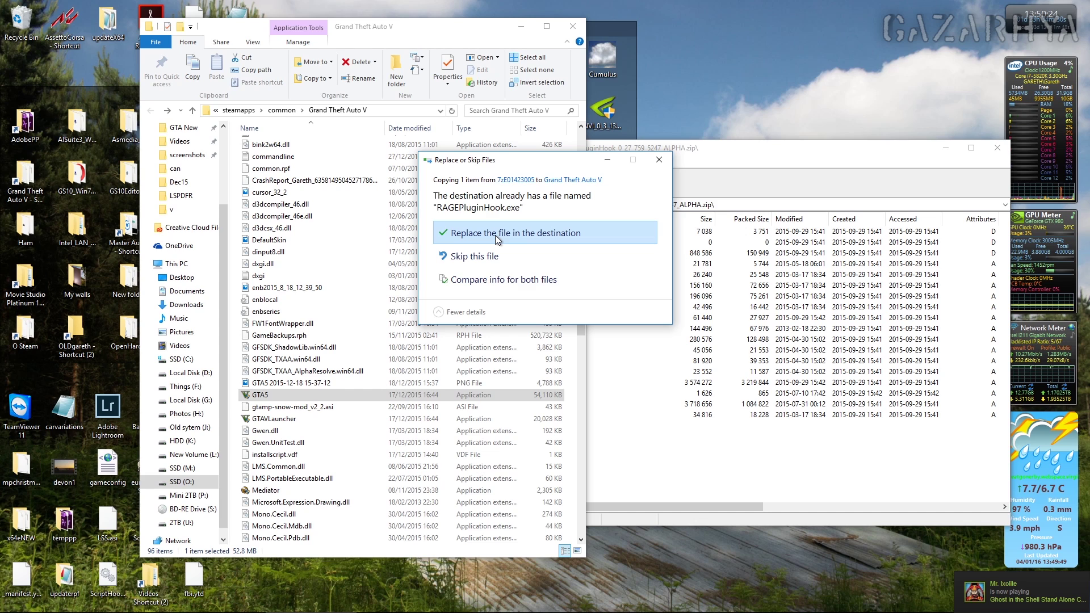
left_click(495, 235)
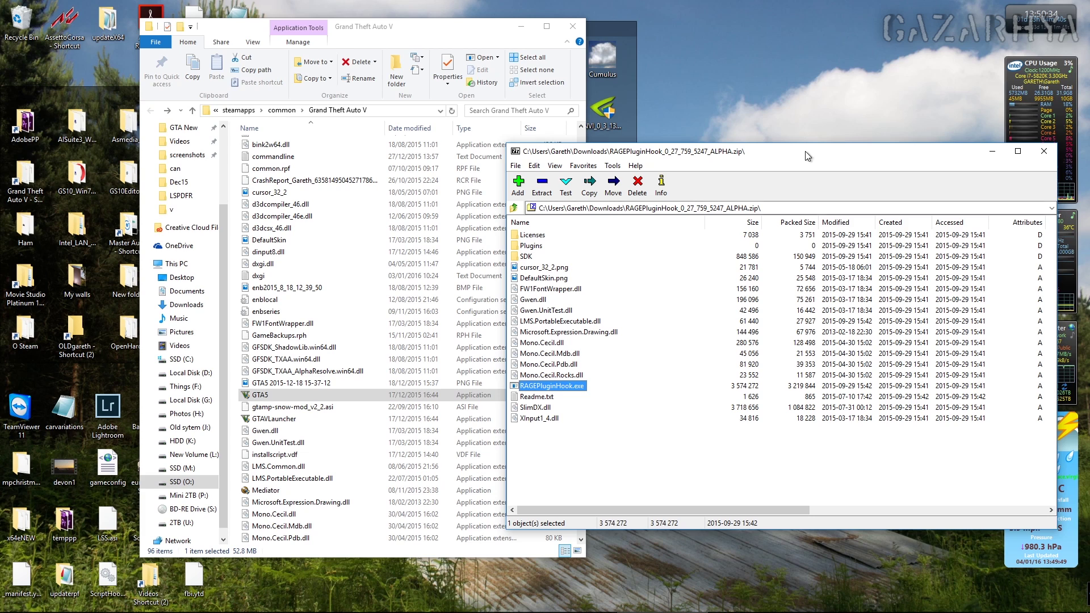
Move 7-Zip aside and open the game's Plugins folder with its LSPDFR subfolder and plugin DLLs
left_click_drag(805, 151, 1089, 295)
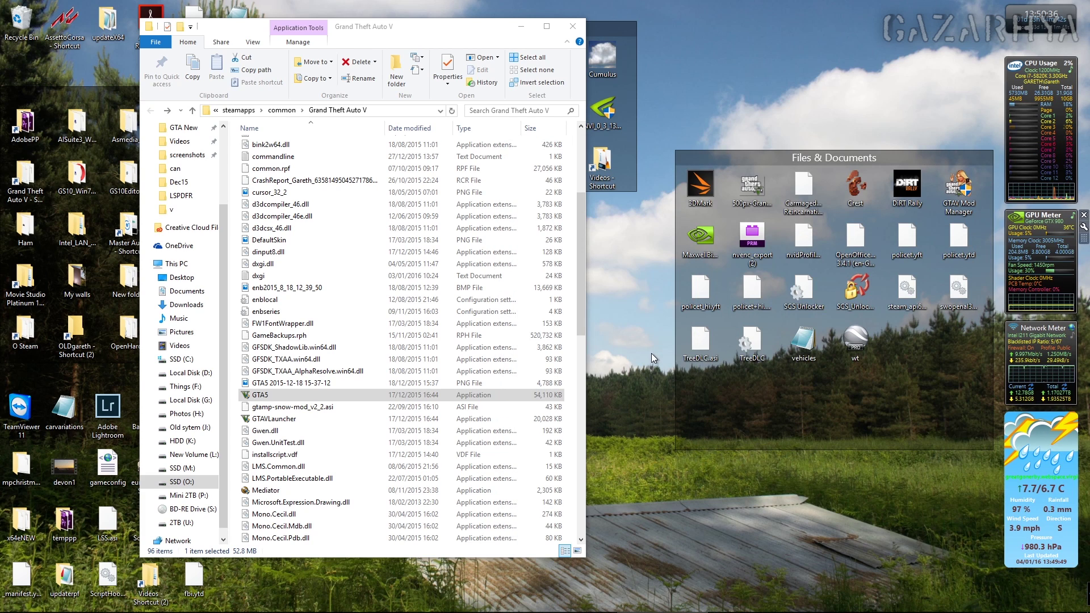
scroll(397, 318, "up", 5)
left_click(284, 228)
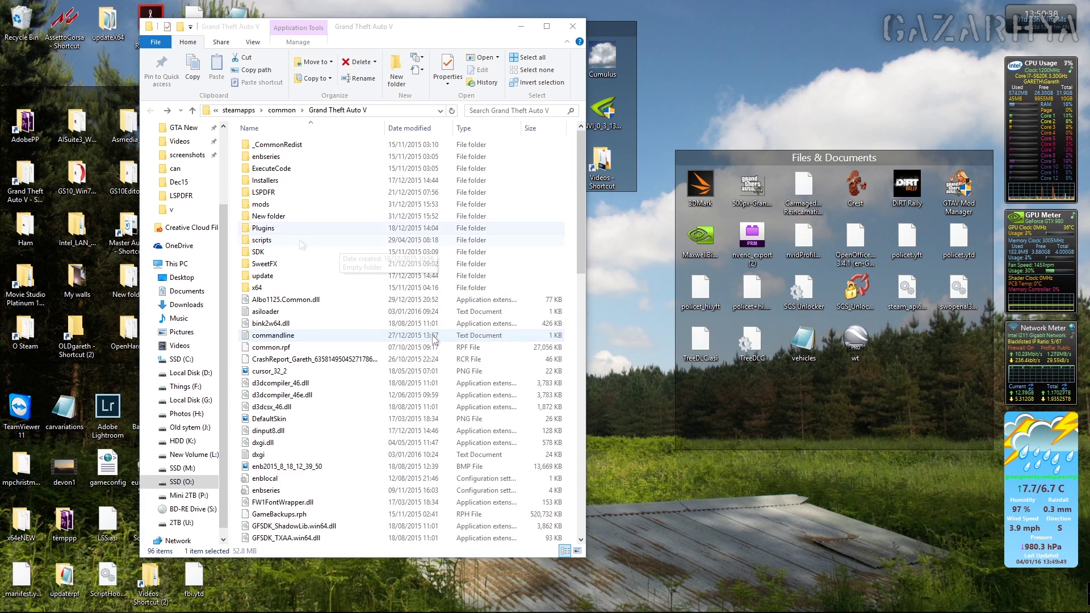
double_click(264, 193)
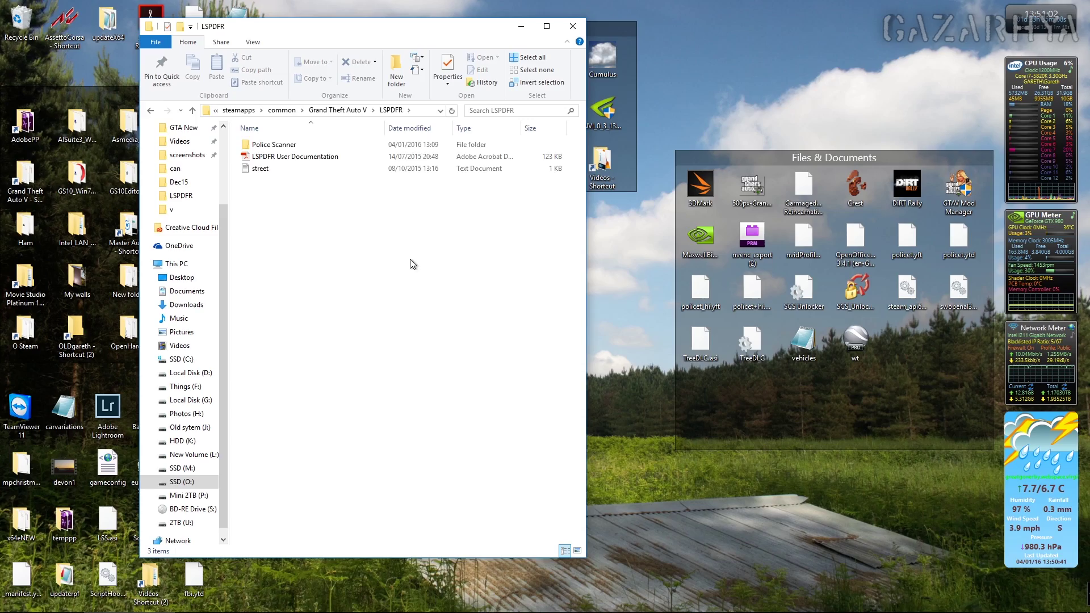
key("alt+Left")
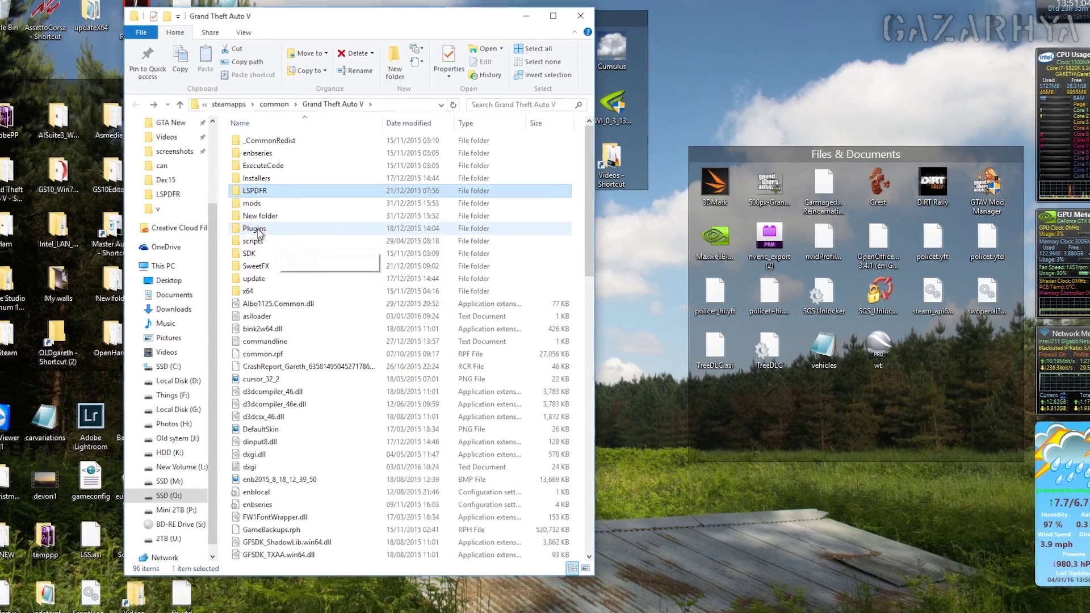
left_click(256, 229)
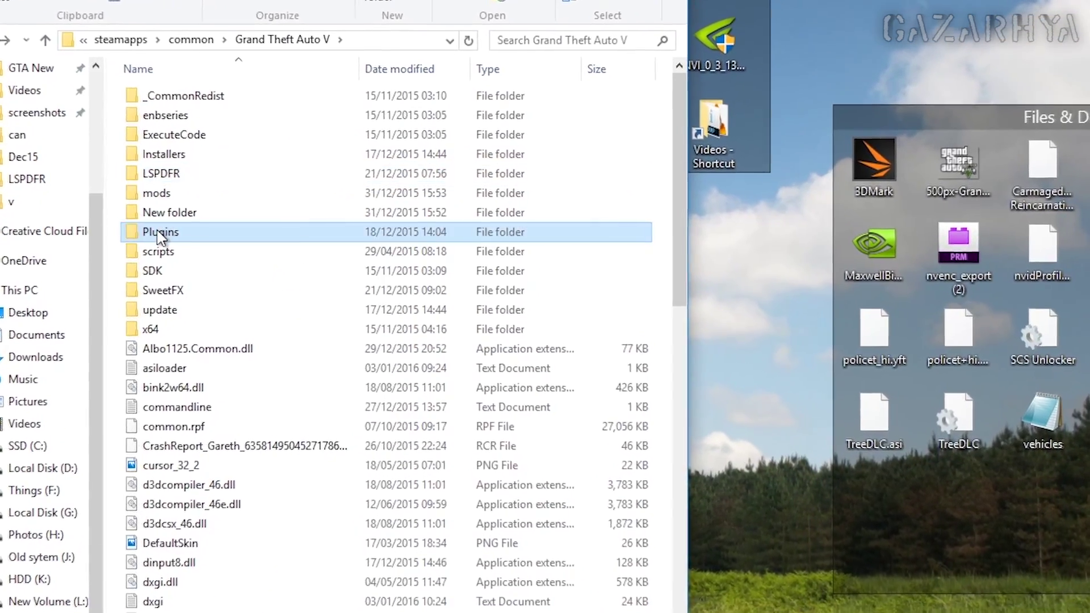
double_click(160, 236)
left_click_drag(168, 579, 166, 107)
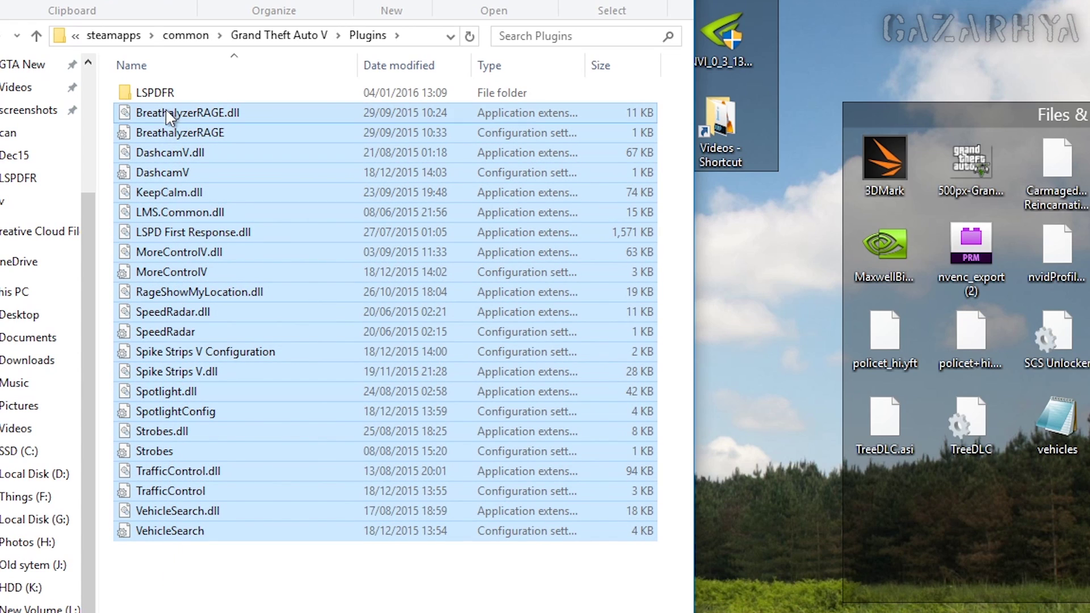
left_click(230, 595)
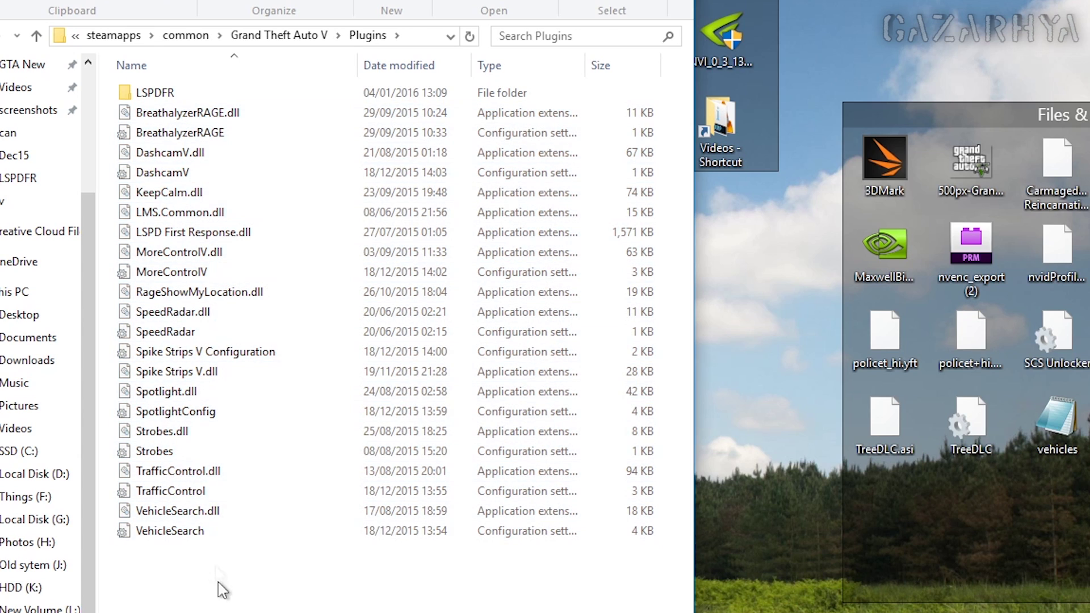
Open Plugins\LSPDFR and look over its 23 plugin files
double_click(157, 102)
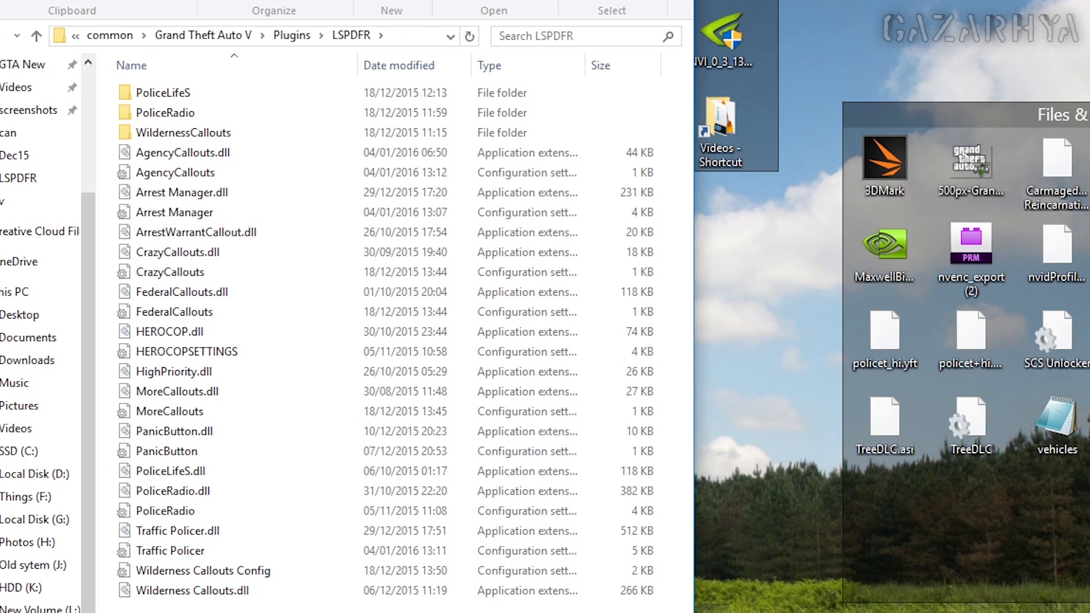
left_click_drag(188, 610, 178, 151)
left_click_drag(155, 607, 161, 170)
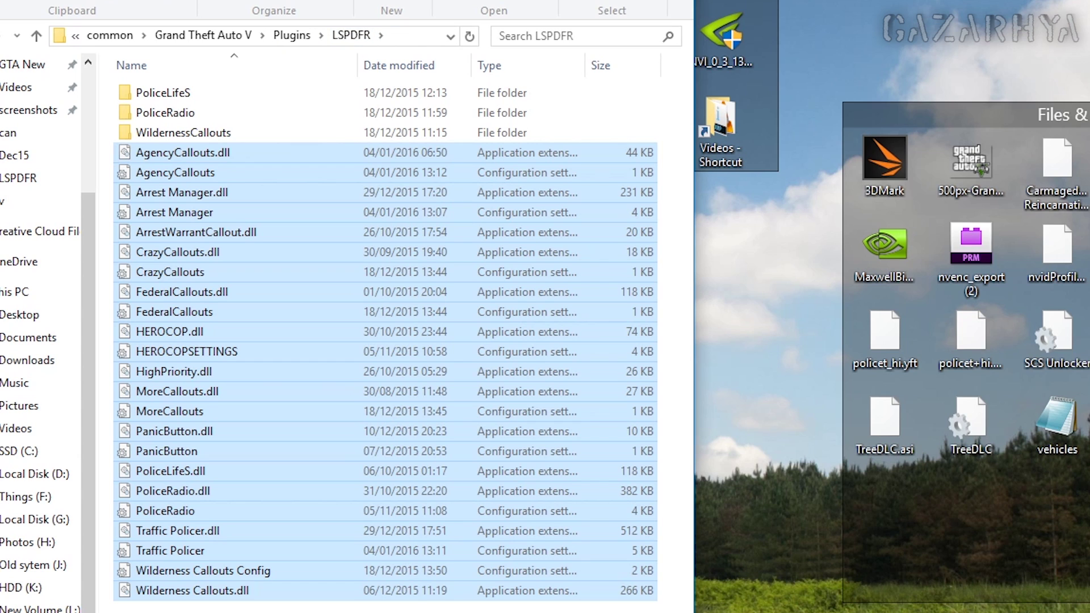
left_click(165, 511)
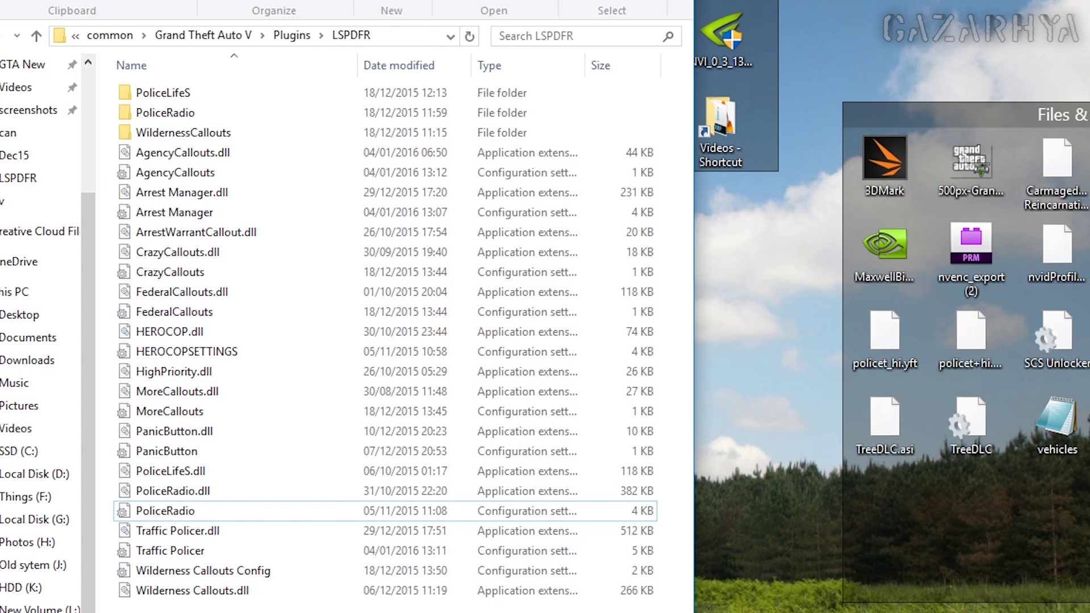
left_click_drag(176, 607, 168, 154)
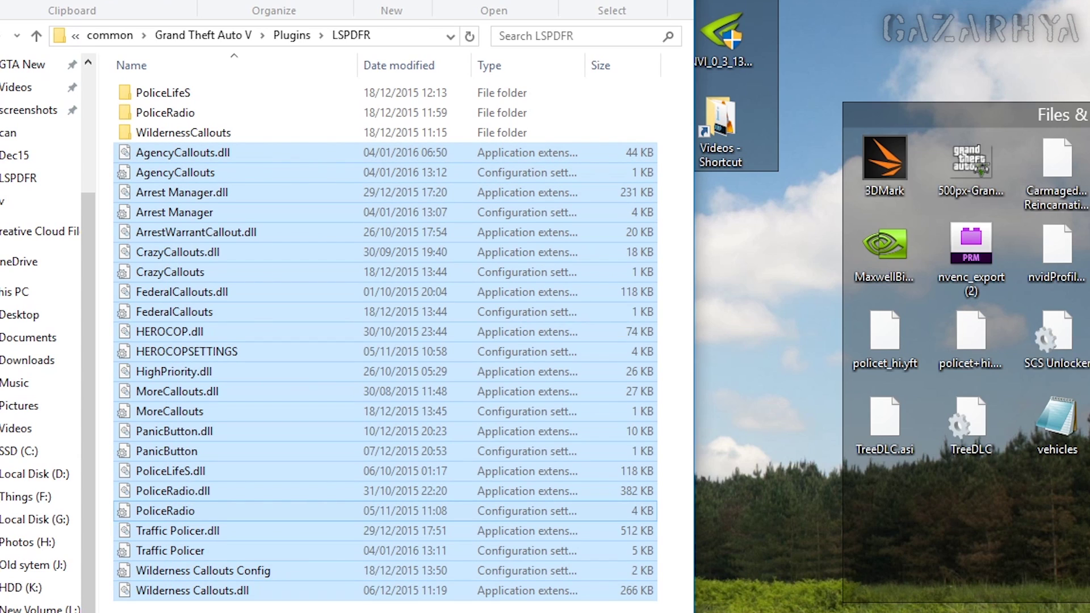
left_click(173, 607)
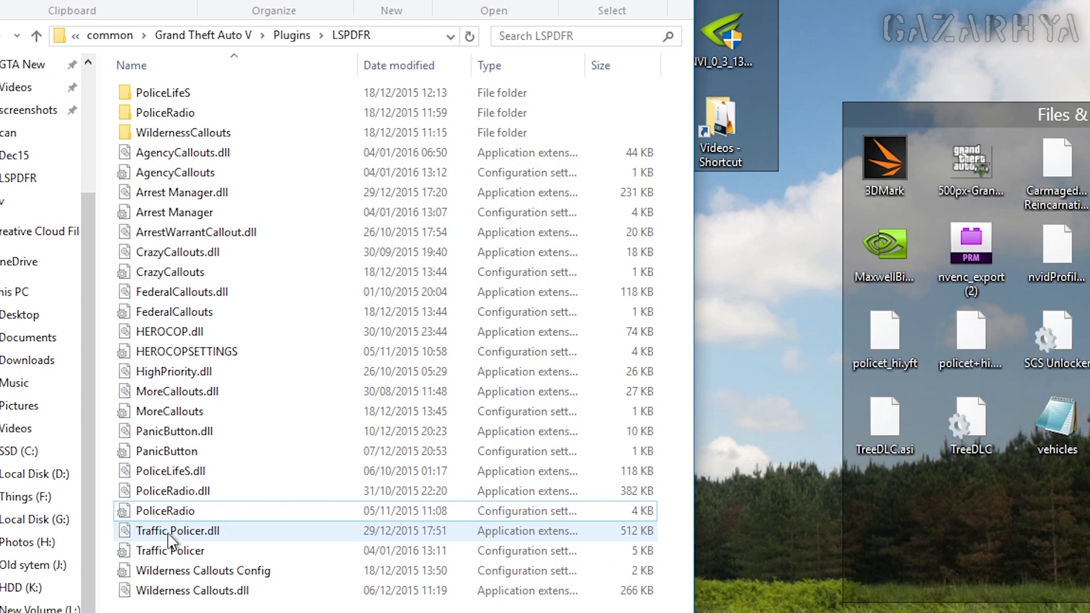
Pick the PoliceRadio configuration file and widen the Type column to show full type names
left_click(169, 492)
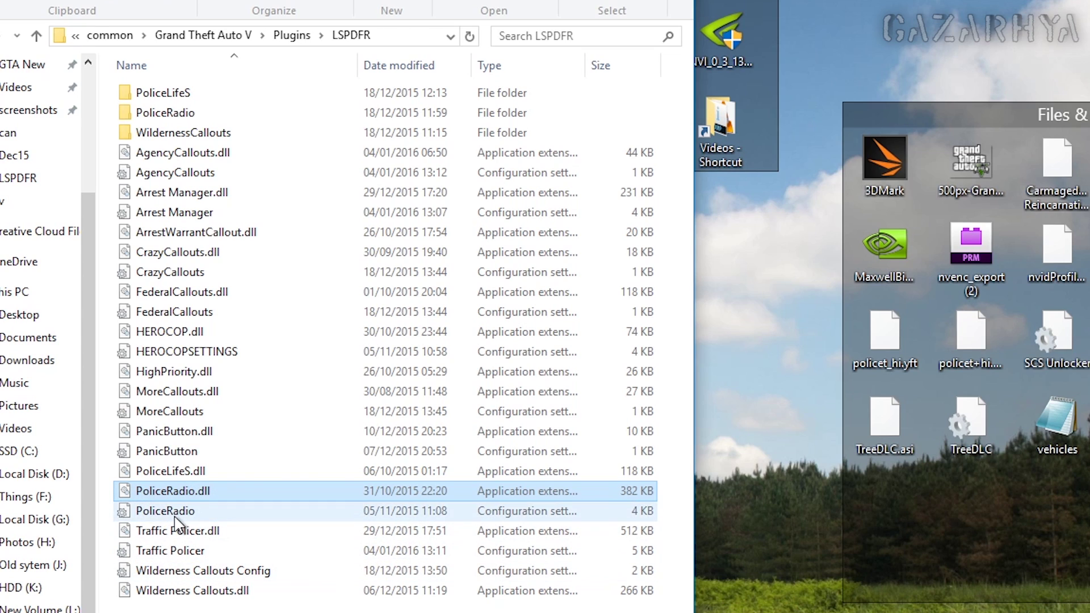
left_click(176, 512)
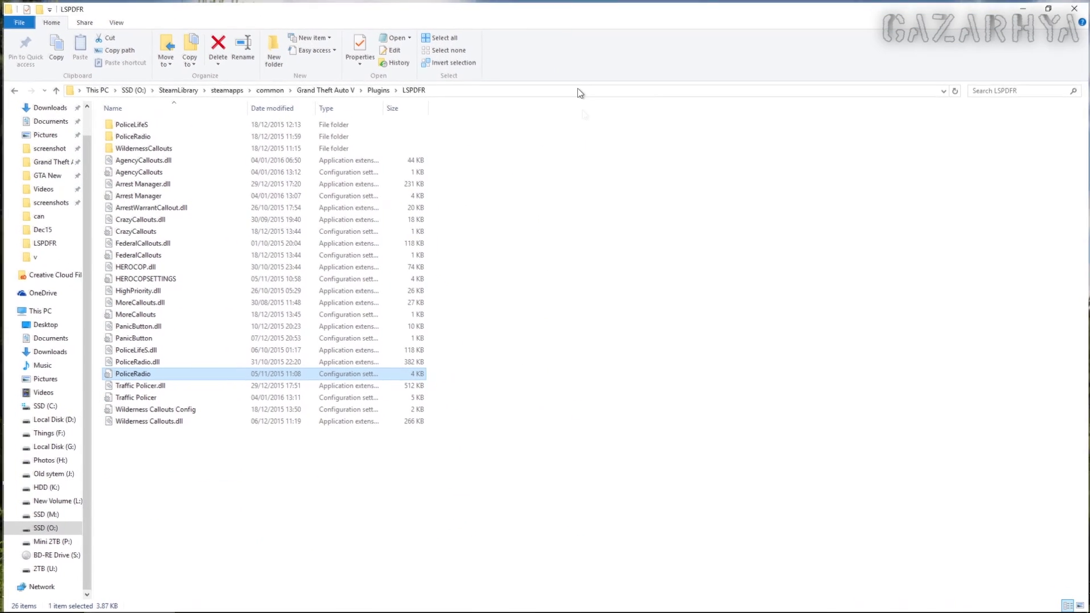
left_click_drag(381, 106, 534, 108)
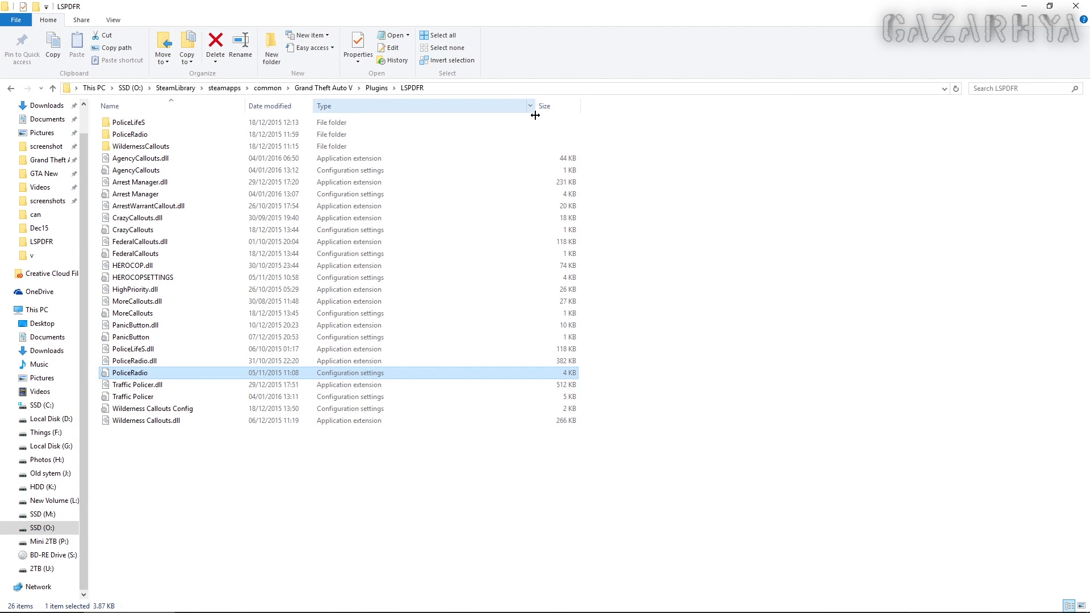
Open the PoliceRadio configuration in Notepad and highlight the PlayerName setting and its value
double_click(185, 376)
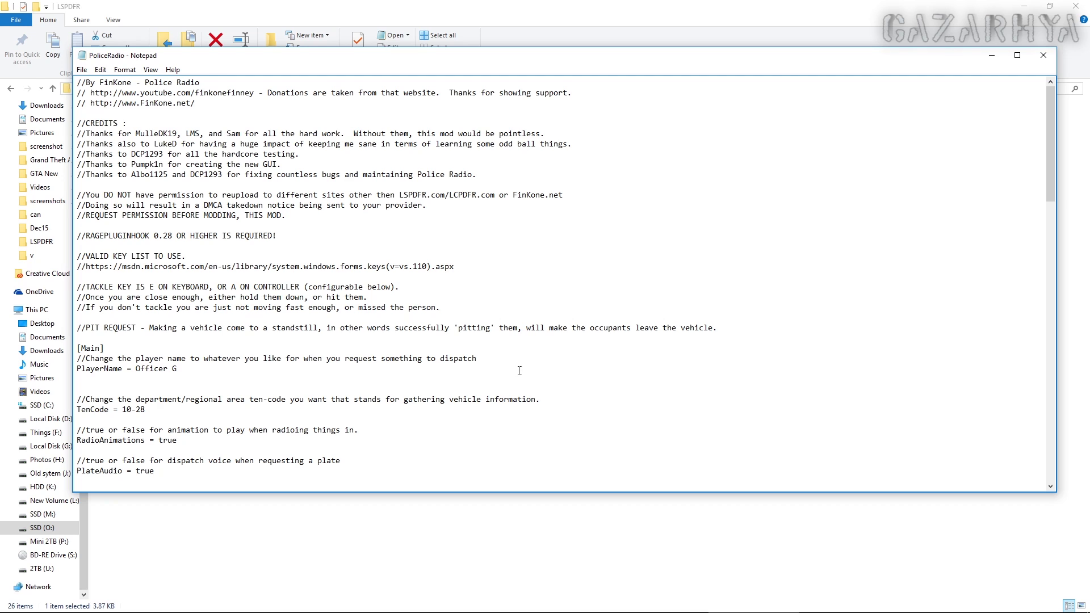
scroll(520, 371, "down", 5)
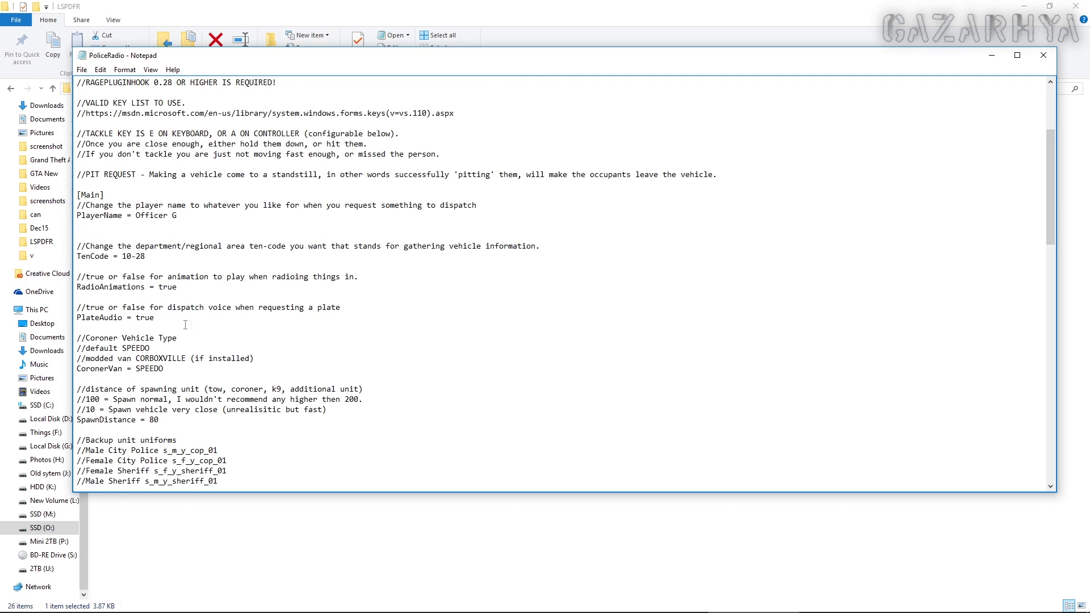
left_click_drag(190, 212, 77, 216)
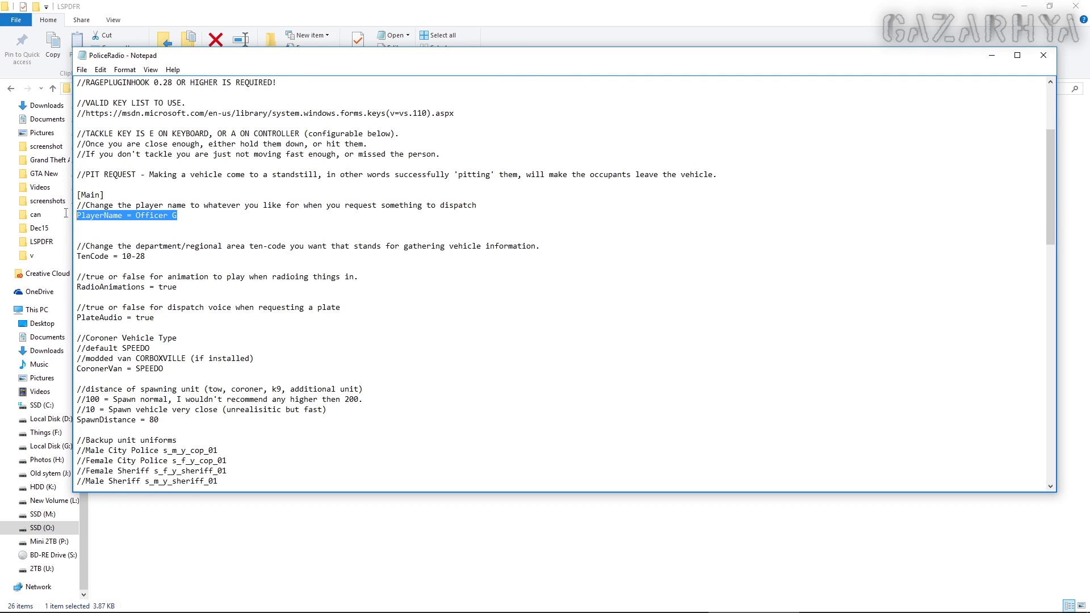
left_click_drag(182, 217, 141, 218)
scroll(229, 273, "down", 5)
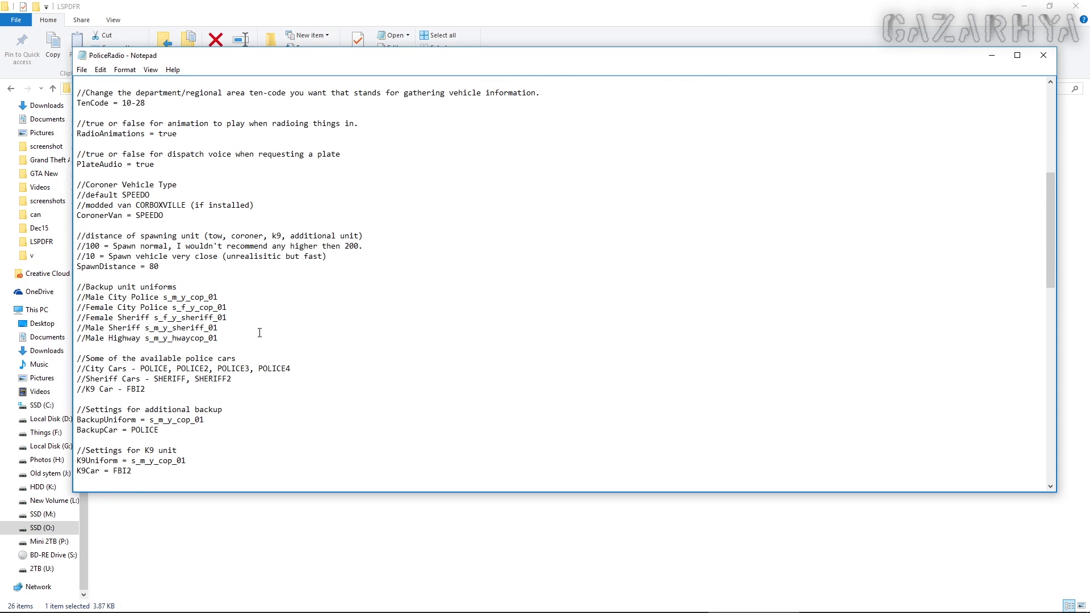
scroll(260, 332, "down", 2)
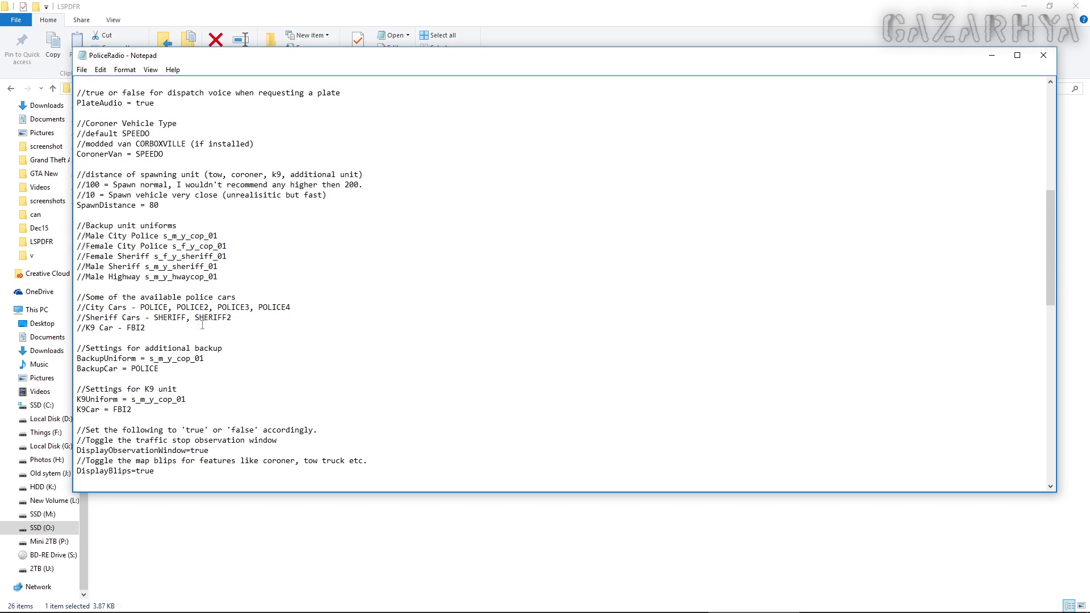
scroll(244, 323, "down", 8)
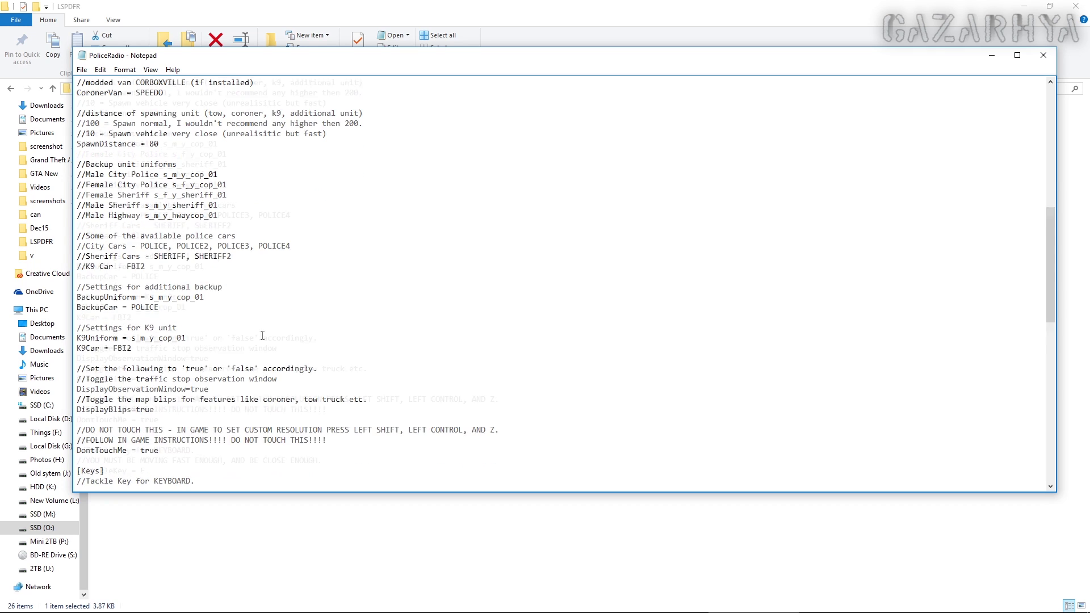
Highlight the TackleKey E lines and the LControlKey BarrierCombo value
double_click(142, 318)
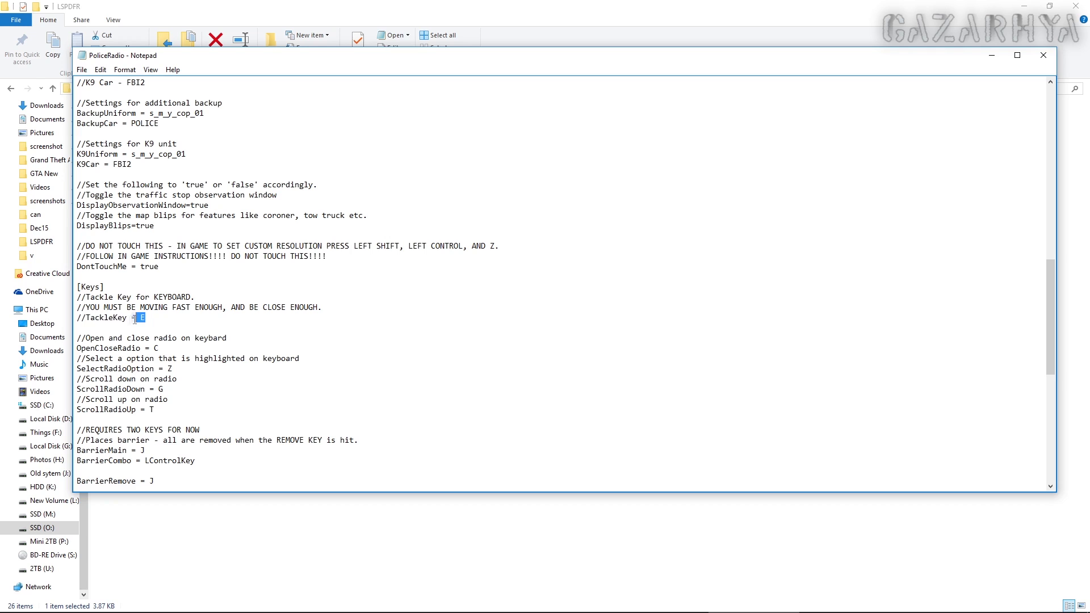
left_click(142, 317)
left_click_drag(143, 318, 79, 295)
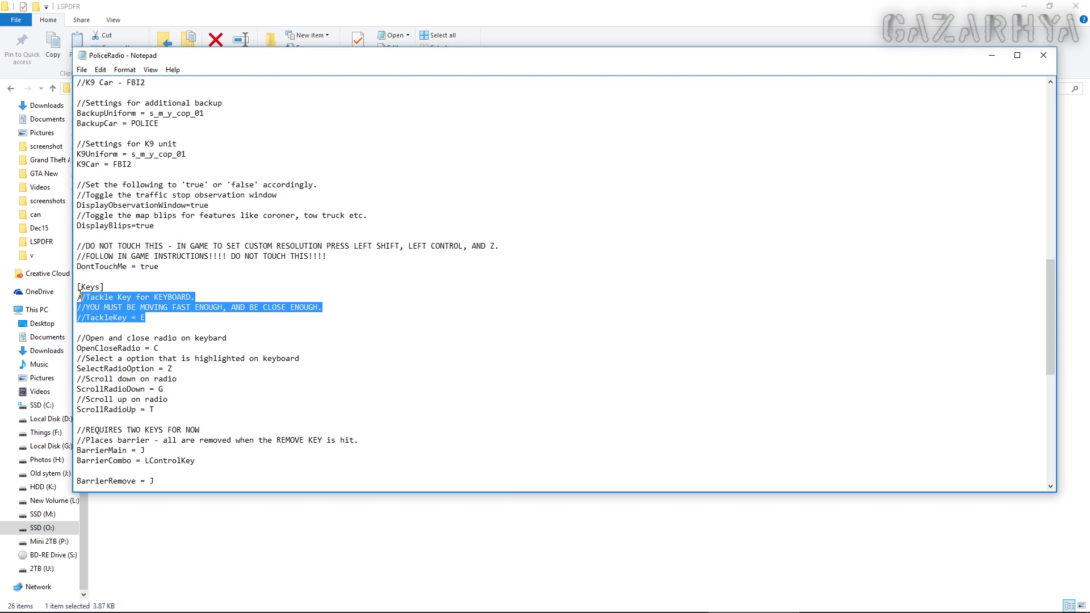
left_click(321, 331)
scroll(267, 347, "down", 3)
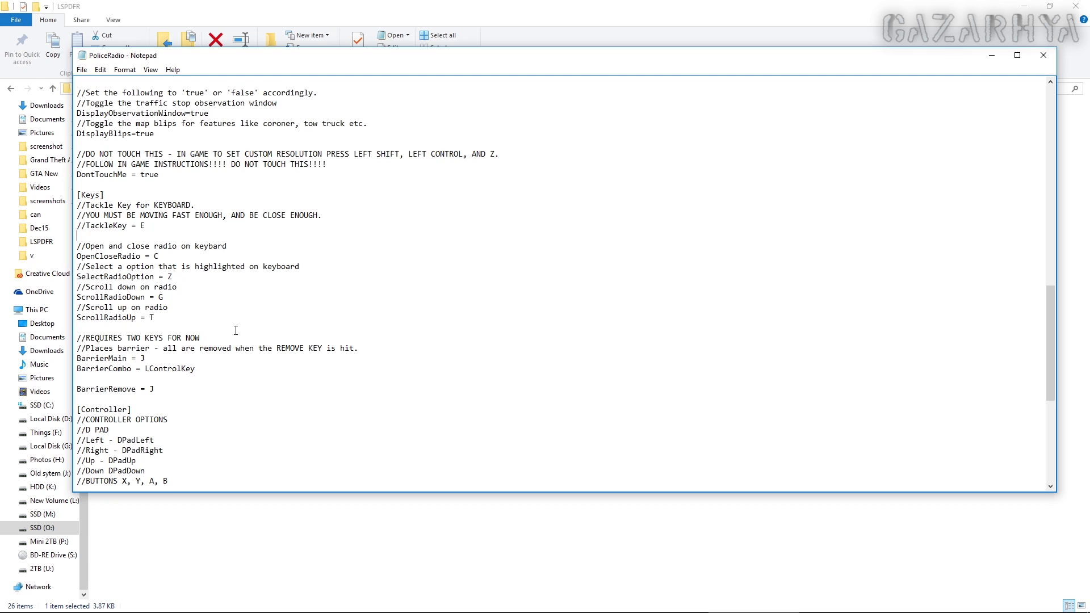
scroll(236, 331, "down", 2)
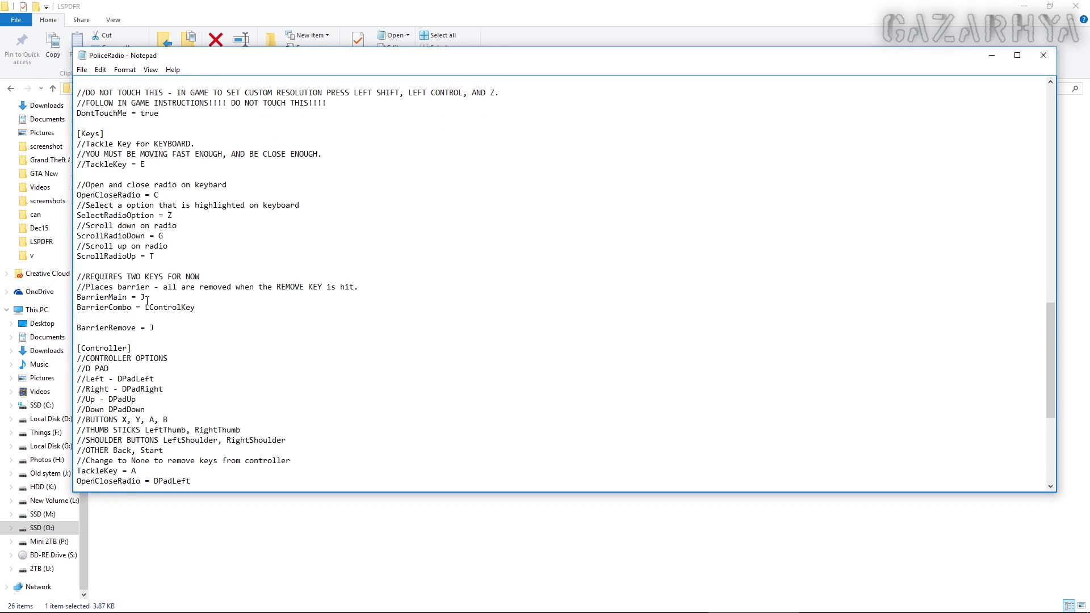
left_click_drag(222, 312, 146, 308)
Highlight the credits section, the VALID KEY LIST TO USE. heading and its URL line
scroll(189, 339, "down", 6)
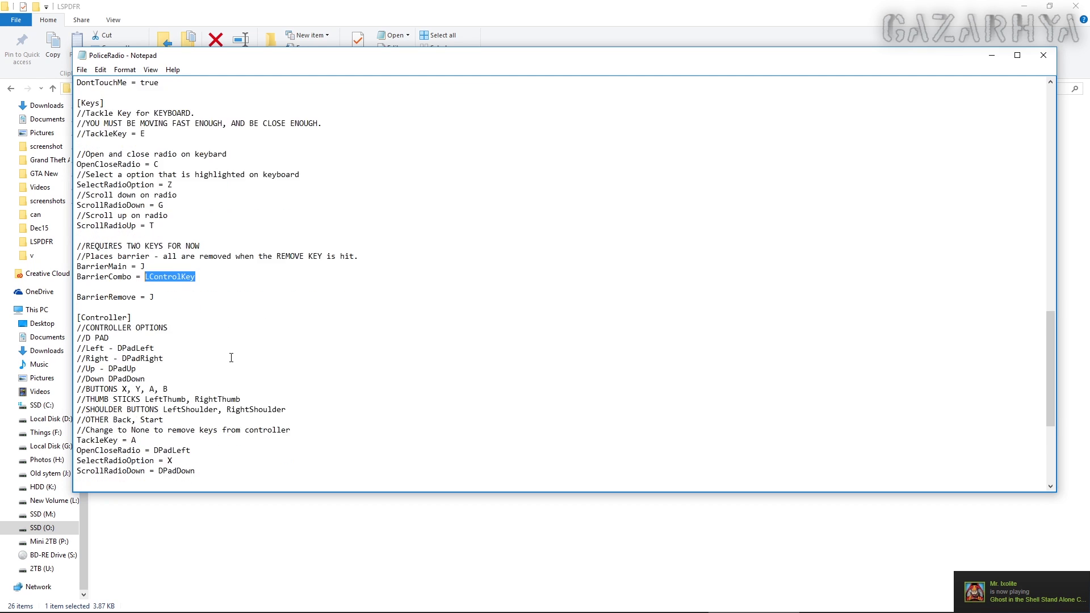
scroll(477, 264, "up", 20)
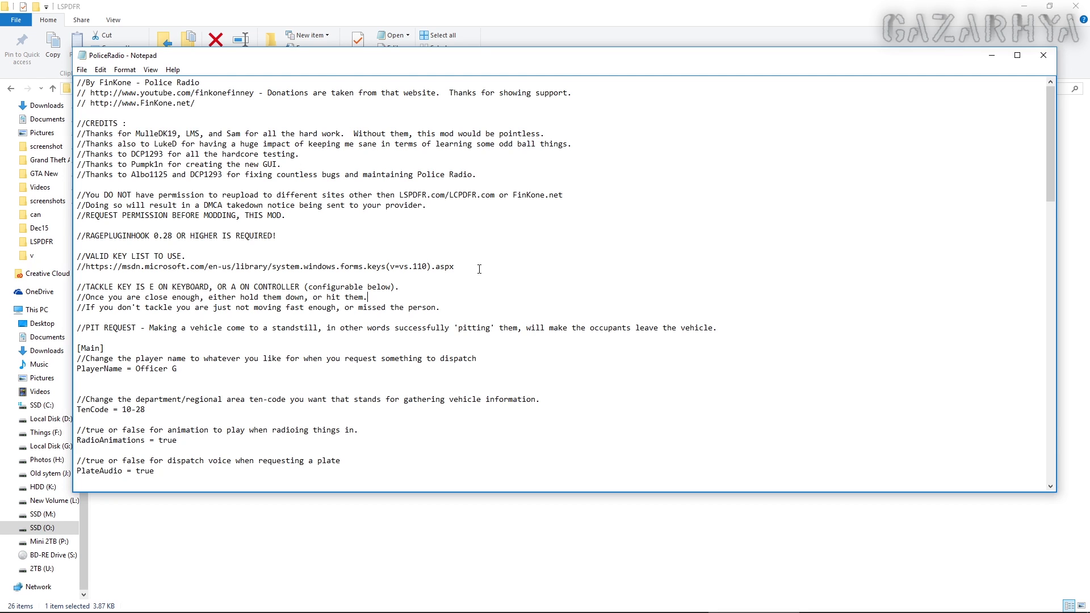
scroll(477, 264, "down", 13)
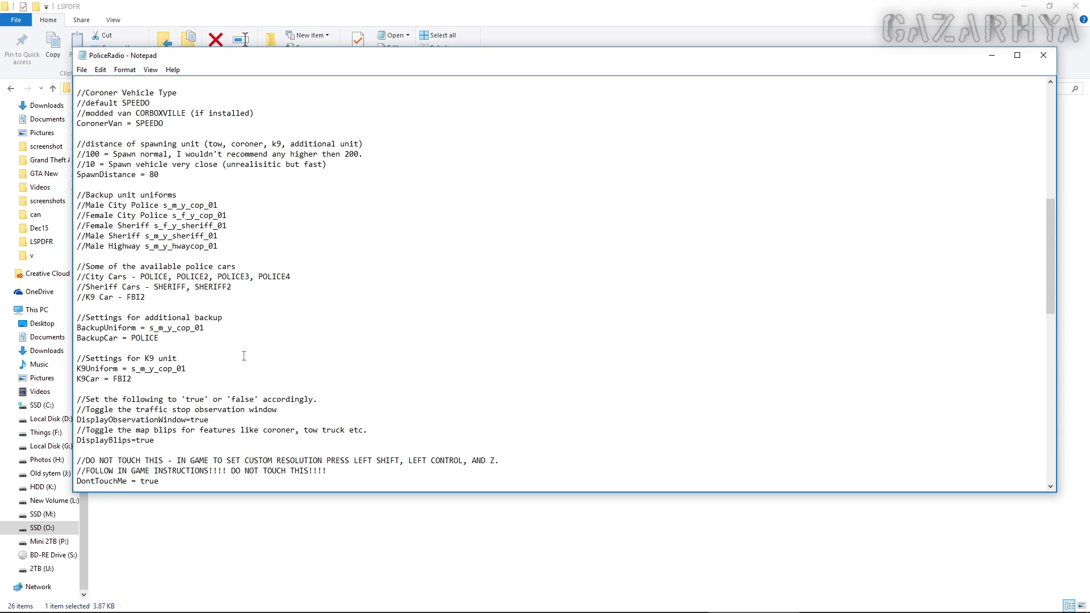
scroll(243, 356, "up", 13)
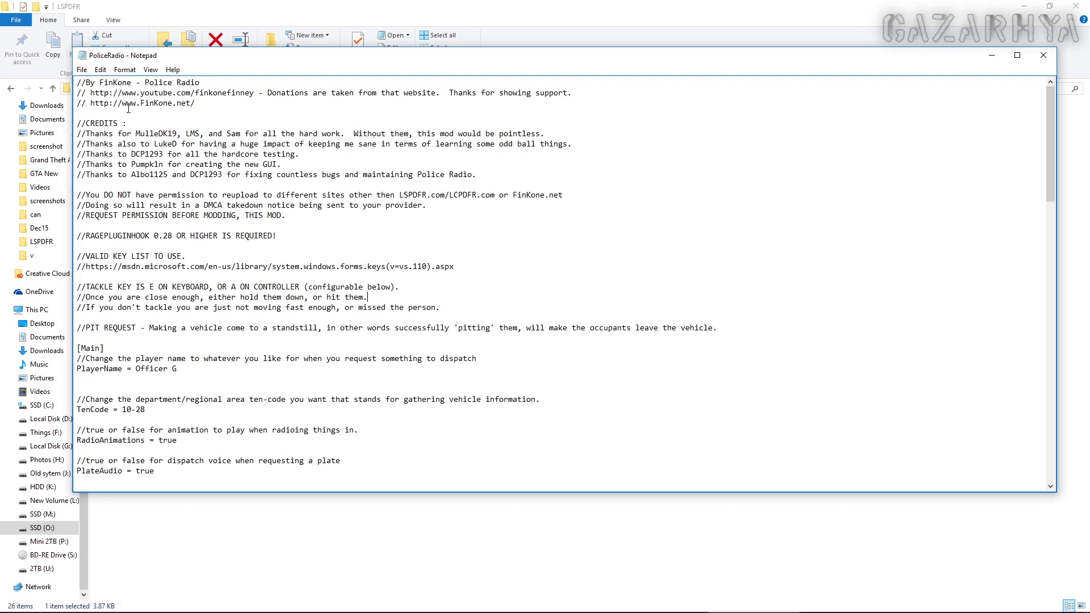
left_click_drag(78, 124, 481, 369)
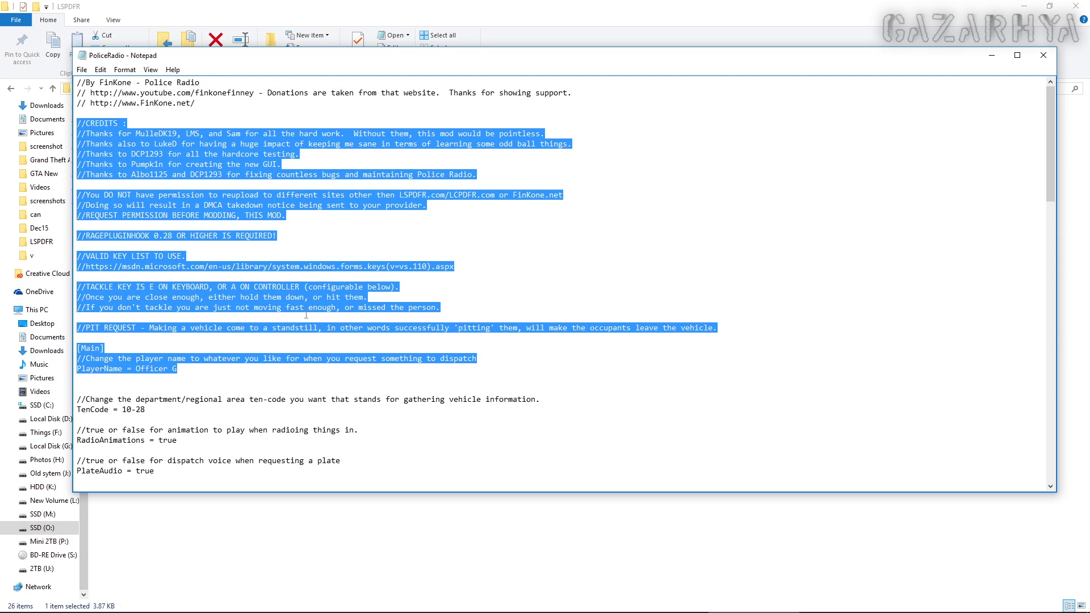
left_click(530, 262)
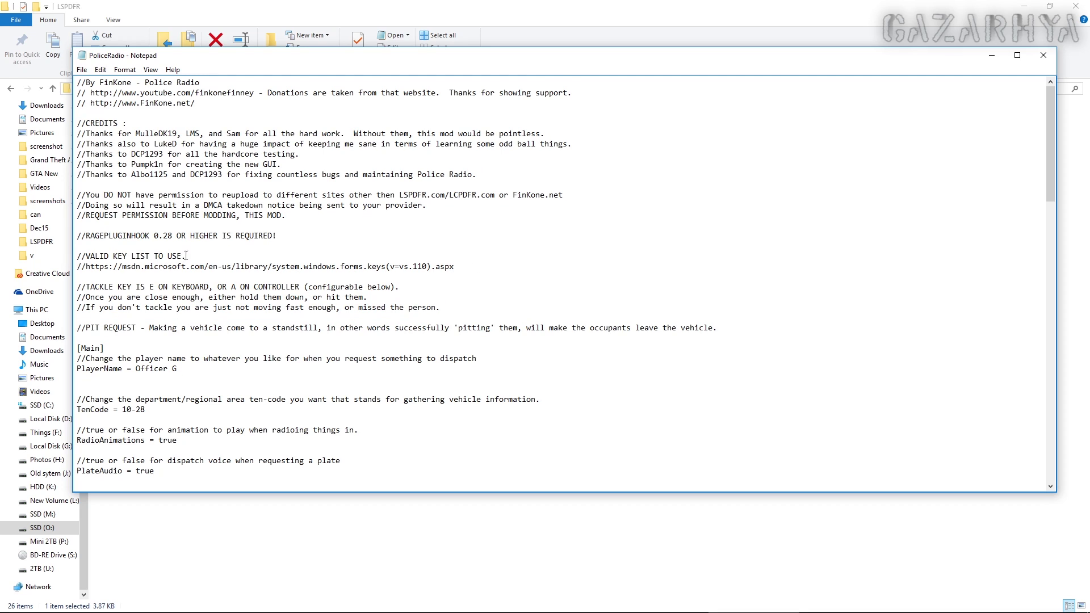
left_click_drag(186, 256, 87, 255)
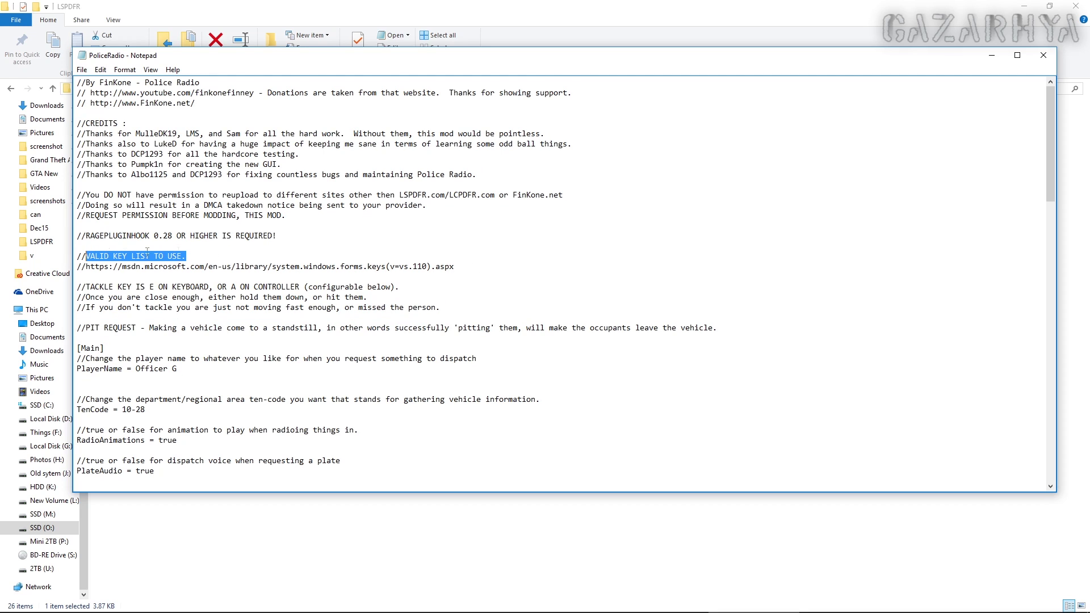
left_click_drag(454, 267, 87, 267)
right_click(94, 267)
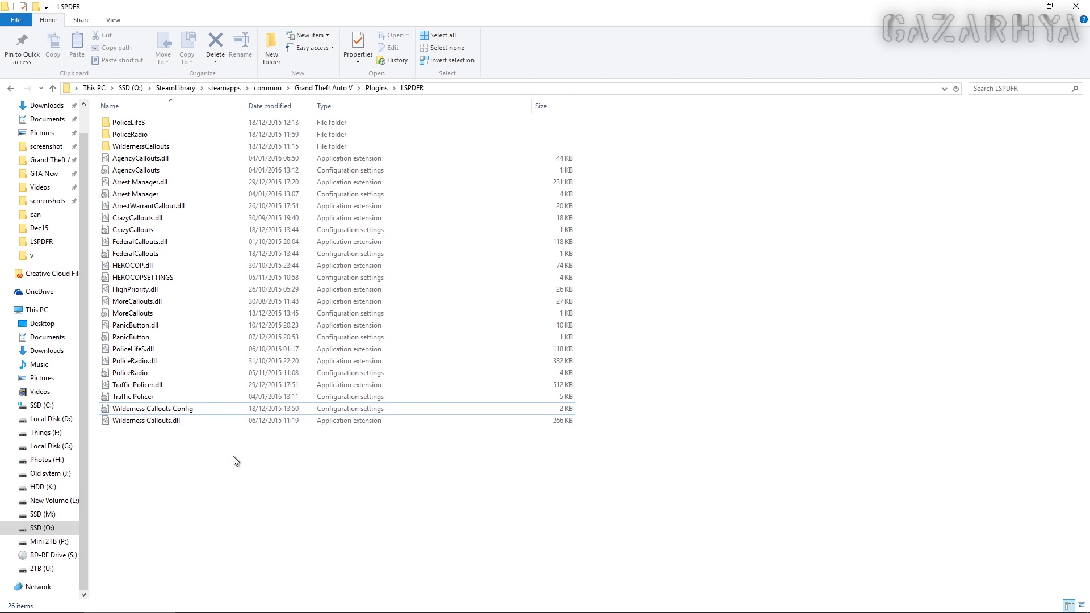
Go back twice to the Grand Theft Auto V folder and scroll its 96-item list to the top
key("alt+Left")
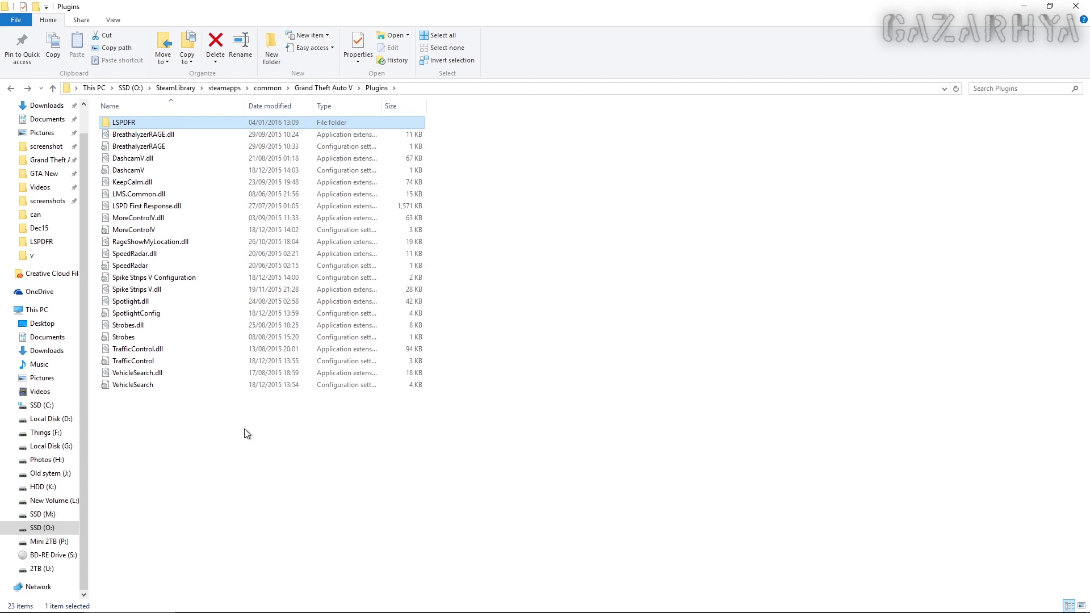
key("alt+Left")
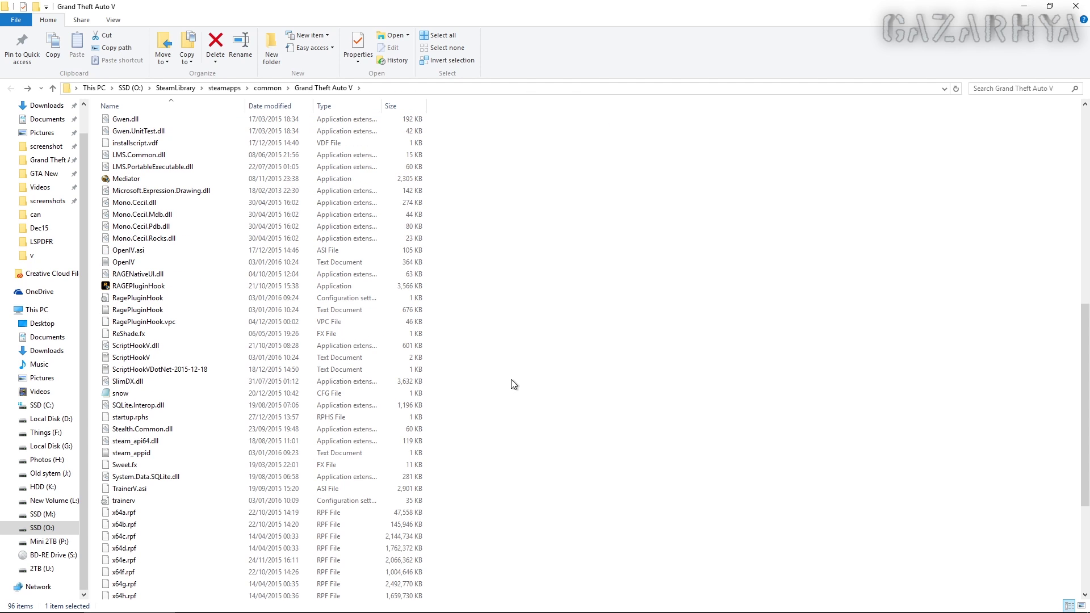
scroll(531, 369, "up", 4)
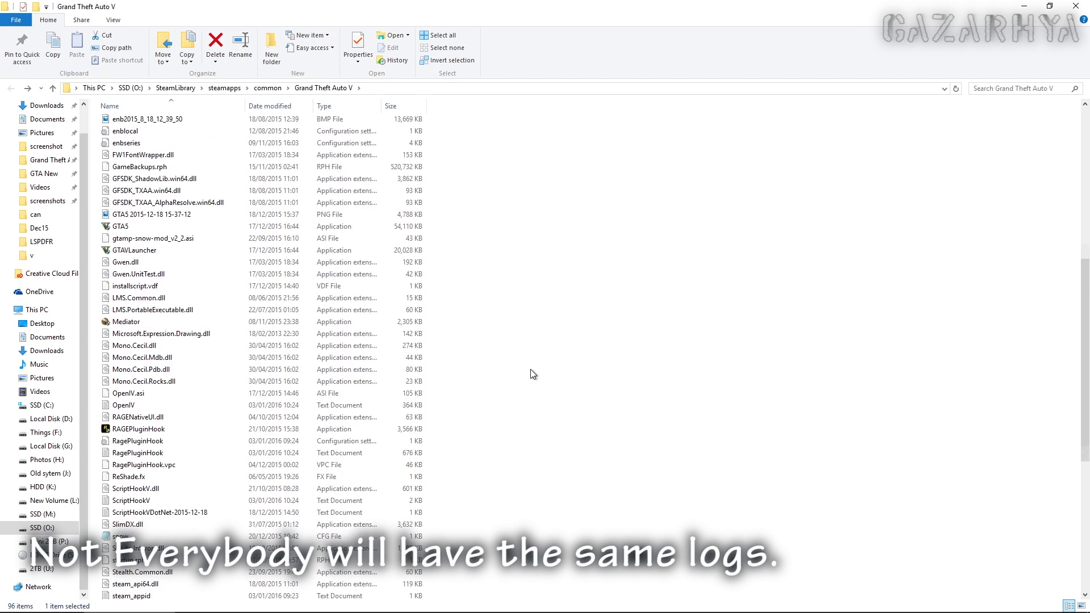
scroll(531, 369, "up", 3)
scroll(530, 369, "up", 3)
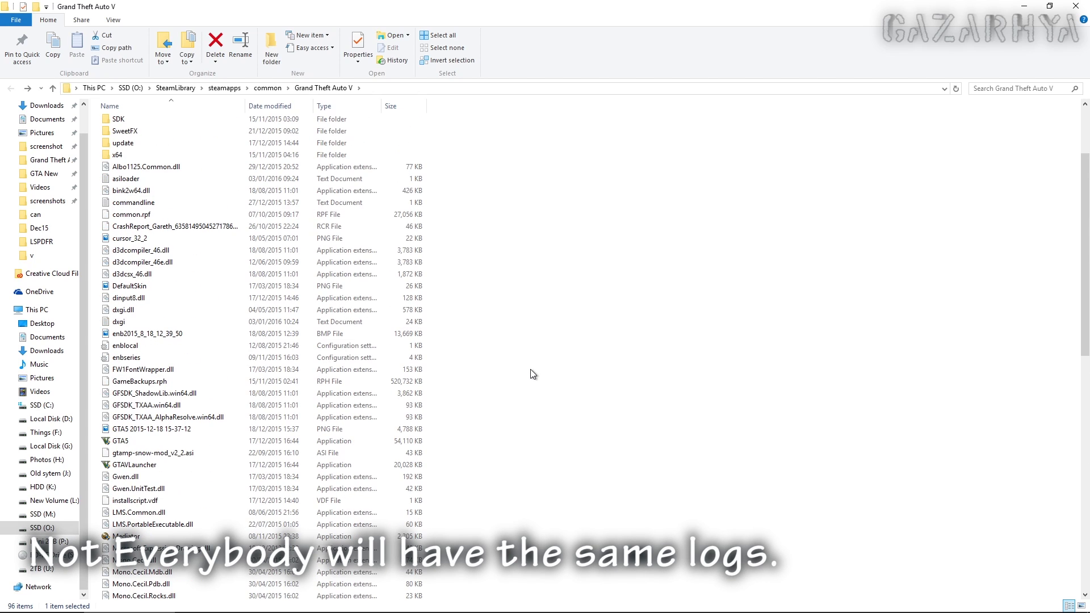
scroll(531, 369, "up", 1)
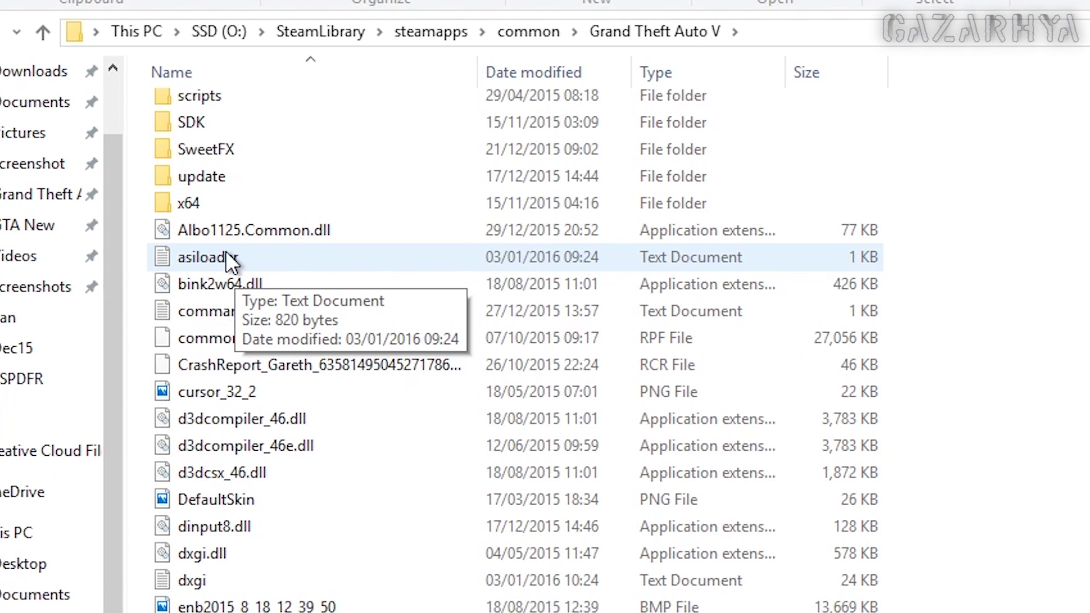
double_click(201, 252)
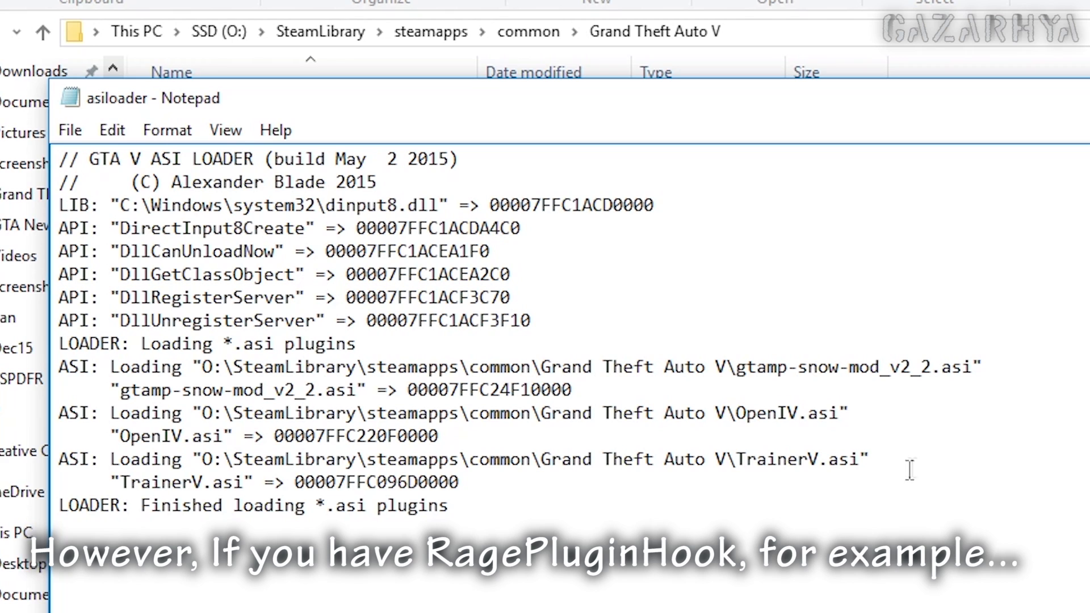
left_click_drag(878, 410, 674, 427)
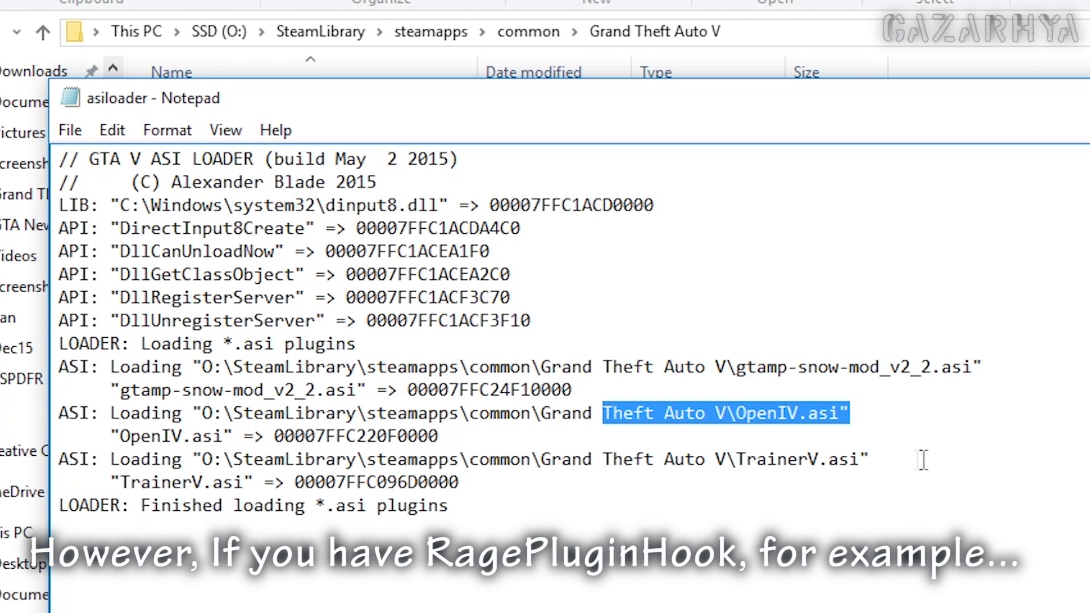
left_click_drag(930, 460, 625, 461)
left_click_drag(988, 366, 59, 367)
left_click(994, 367, "shift")
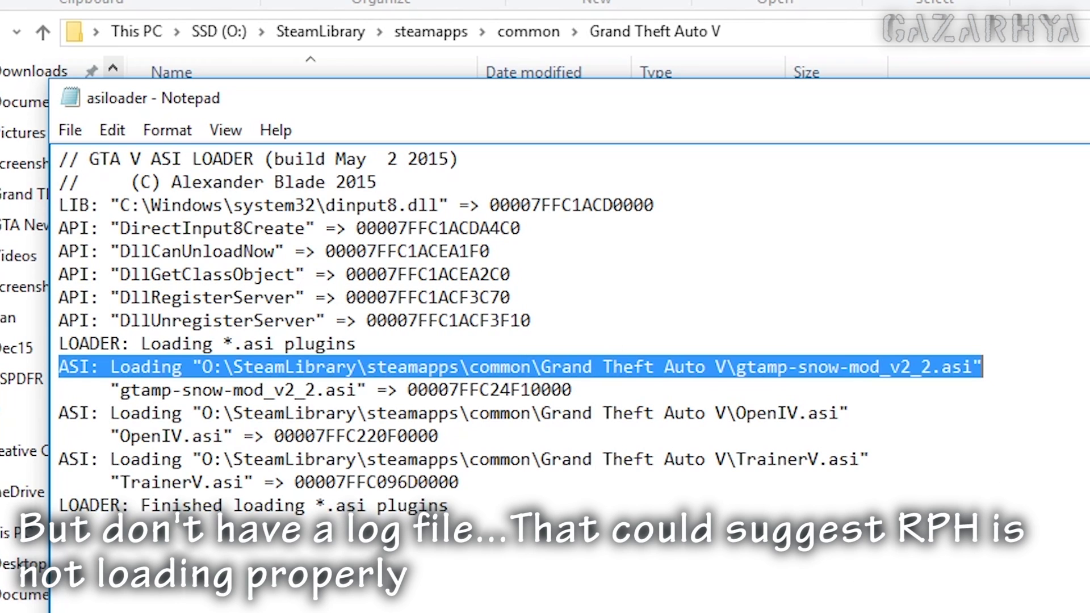
key("alt+F4")
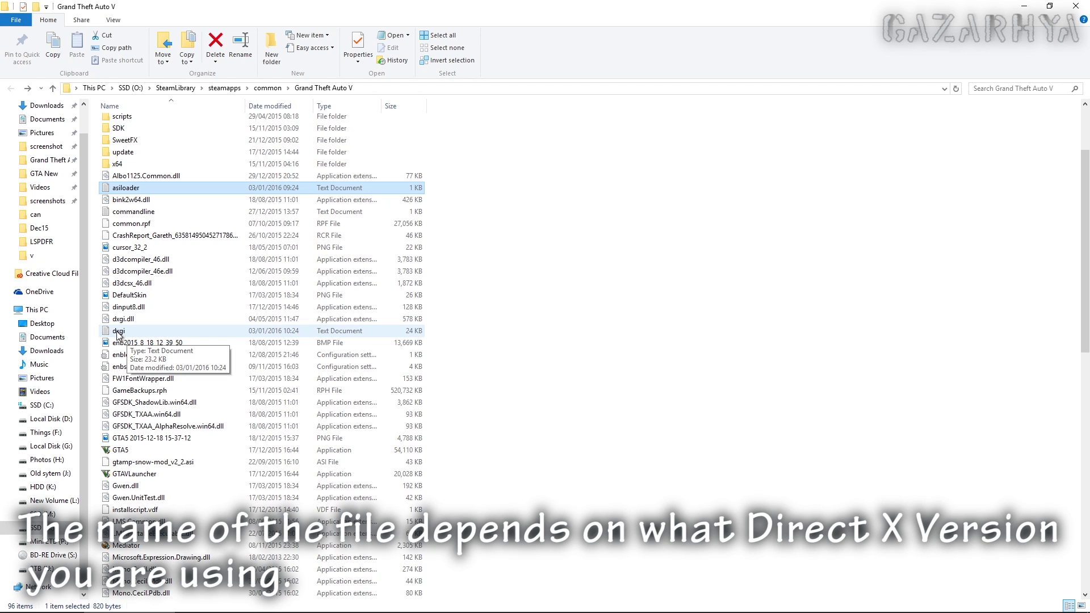
Read the dxgi log, highlighting the ws2_32 hook lines and inconsistent reference count WARN, then close it
left_click(354, 334)
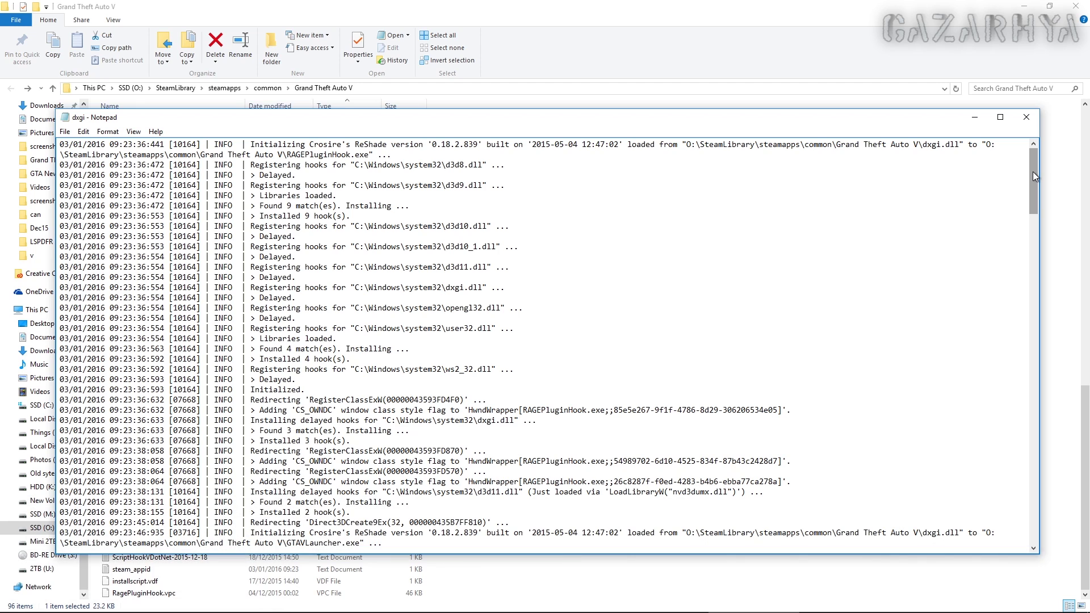
left_click_drag(1033, 171, 1034, 196)
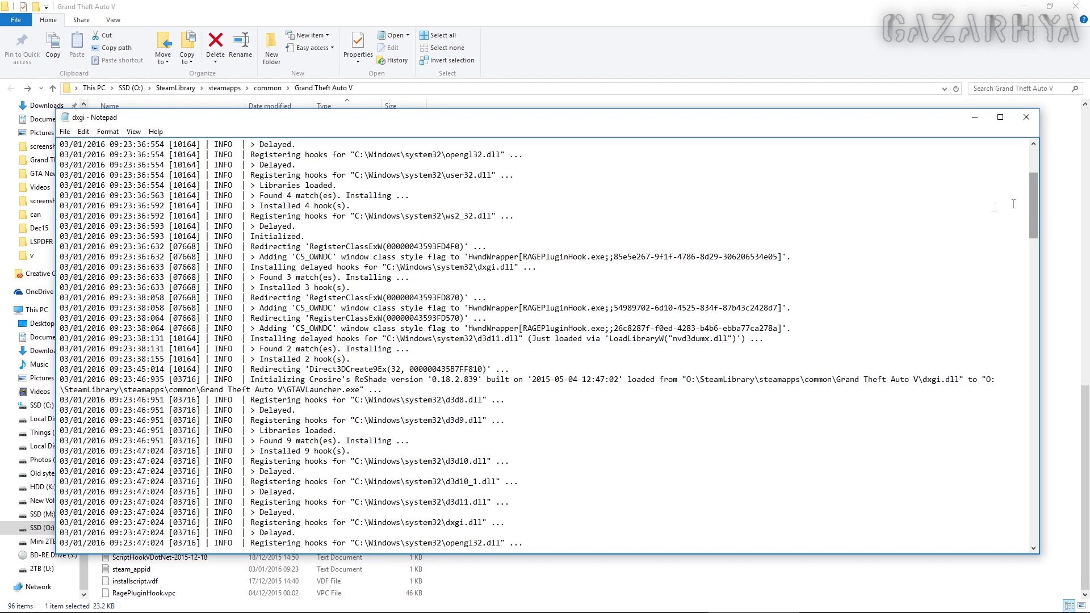
scroll(230, 189, "down", 20)
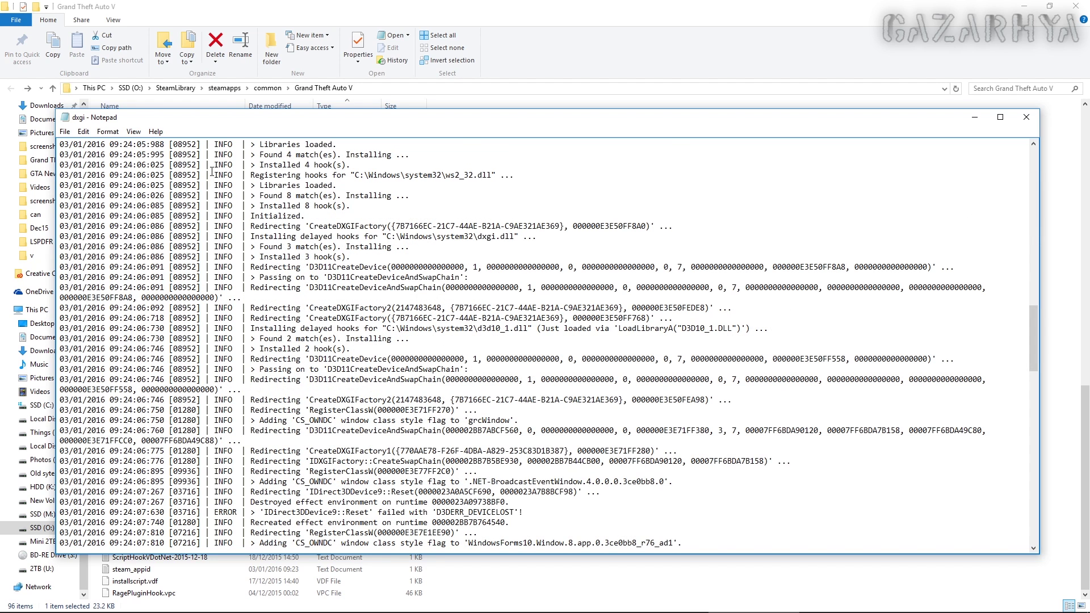
left_click_drag(210, 175, 232, 205)
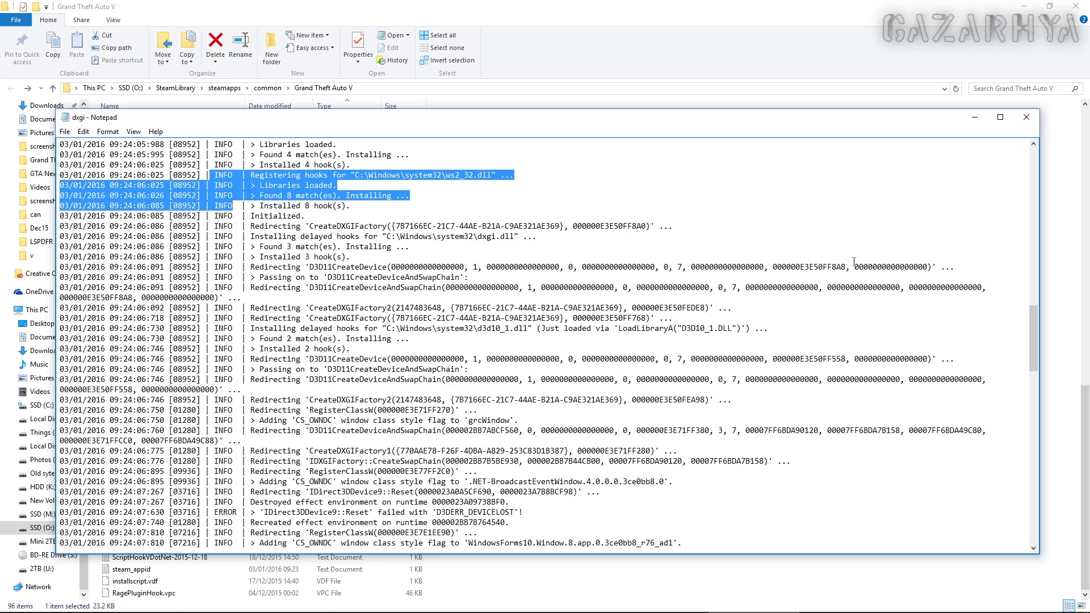
left_click_drag(1033, 327, 1050, 429)
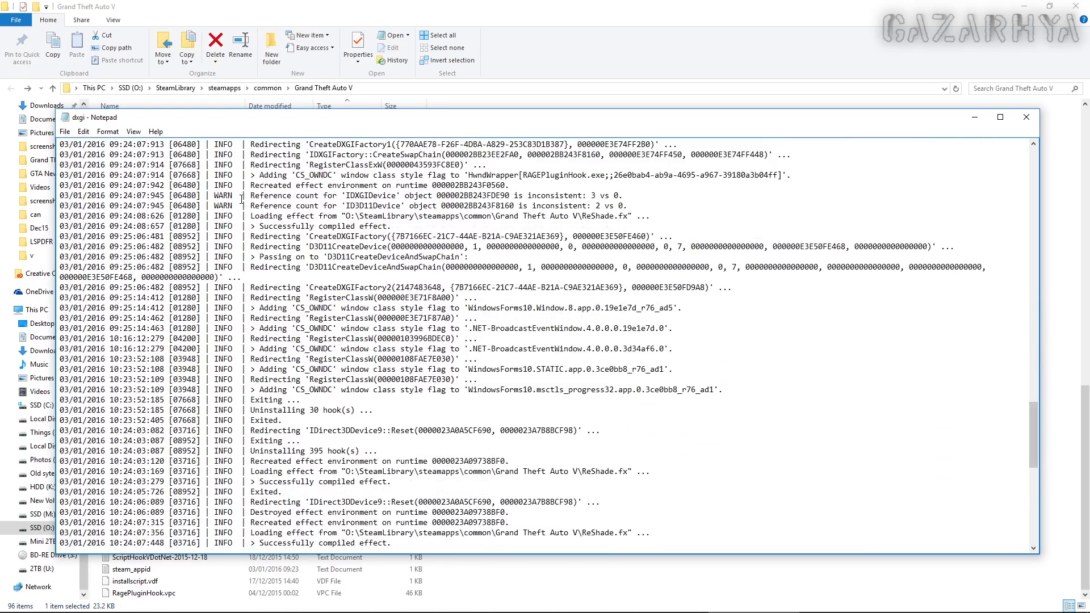
left_click_drag(241, 195, 623, 195)
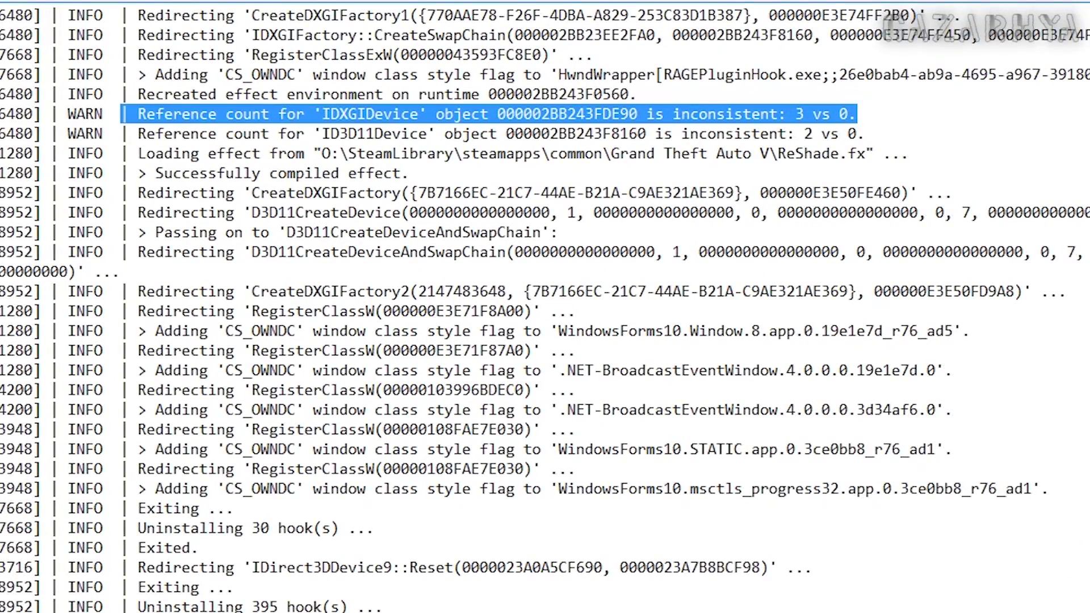
left_click_drag(1044, 447, 1045, 522)
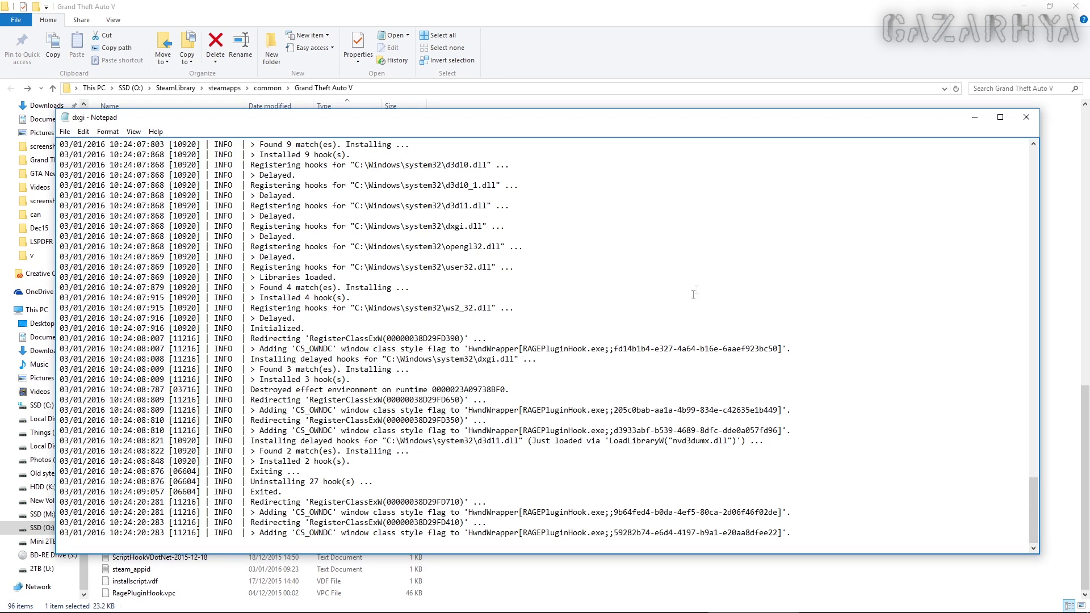
left_click(1026, 120)
Open the OpenIV log from the Grand Theft Auto V folder
double_click(138, 526)
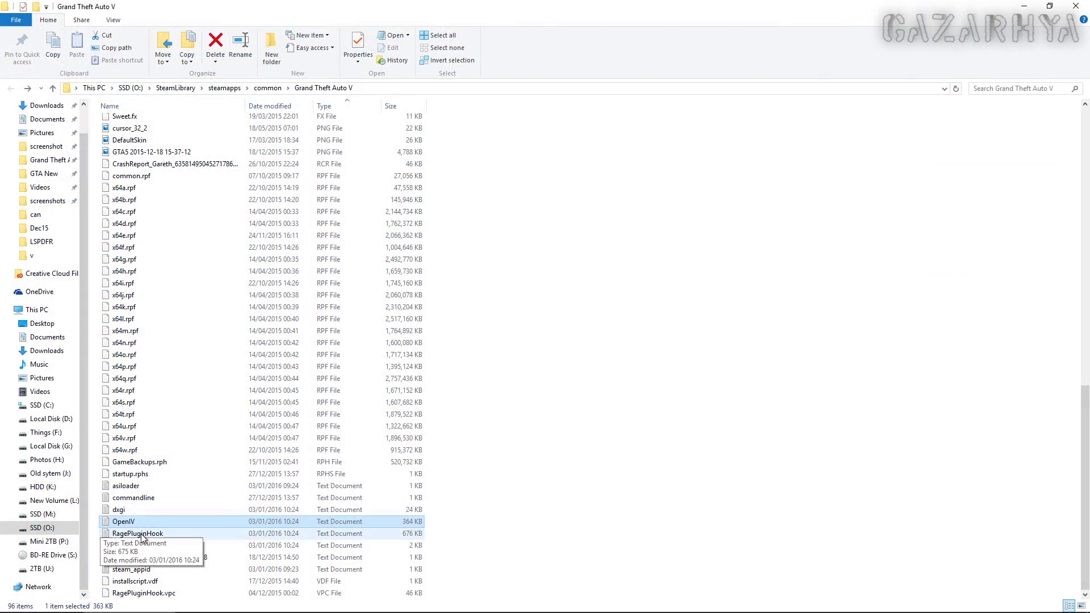
Open RagePluginHook.log and highlight the 03/01/2016 session header and log path
double_click(142, 534)
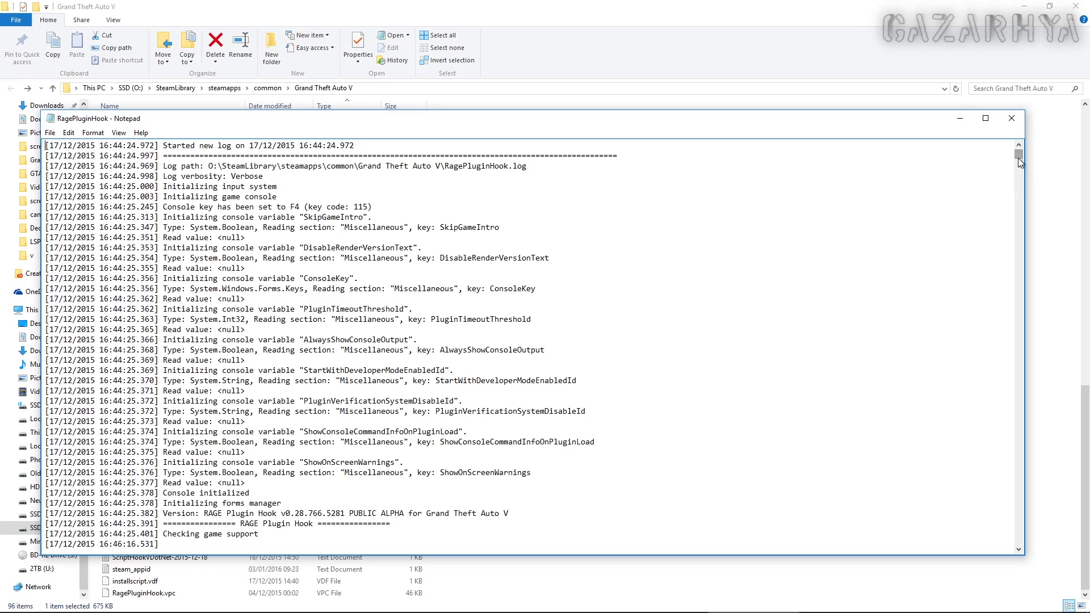
mouse_move(1019, 159)
left_mouse_down()
mouse_move(1020, 219)
mouse_move(1019, 149)
left_mouse_up()
left_click_drag(91, 156, 309, 166)
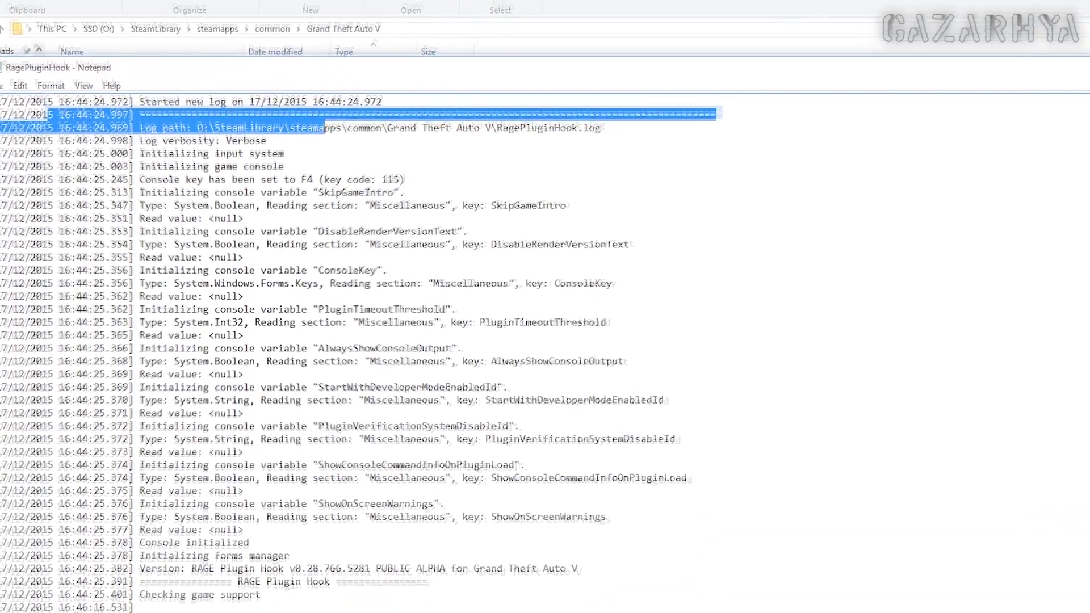
left_click_drag(1019, 154, 1020, 537)
scroll(221, 319, "up", 4)
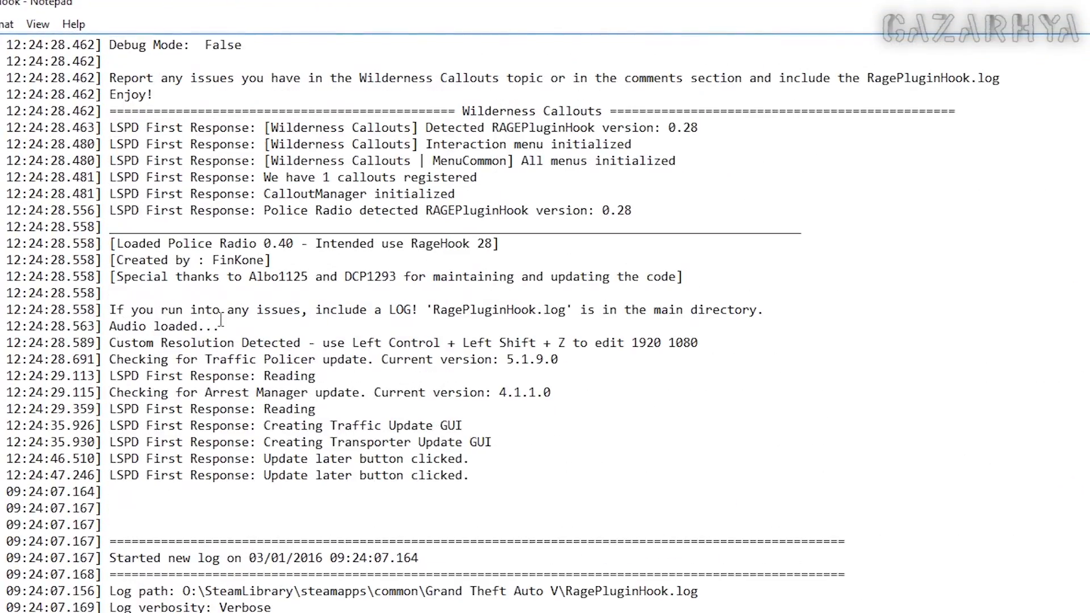
scroll(222, 319, "down", 7)
left_click_drag(2, 139, 910, 193)
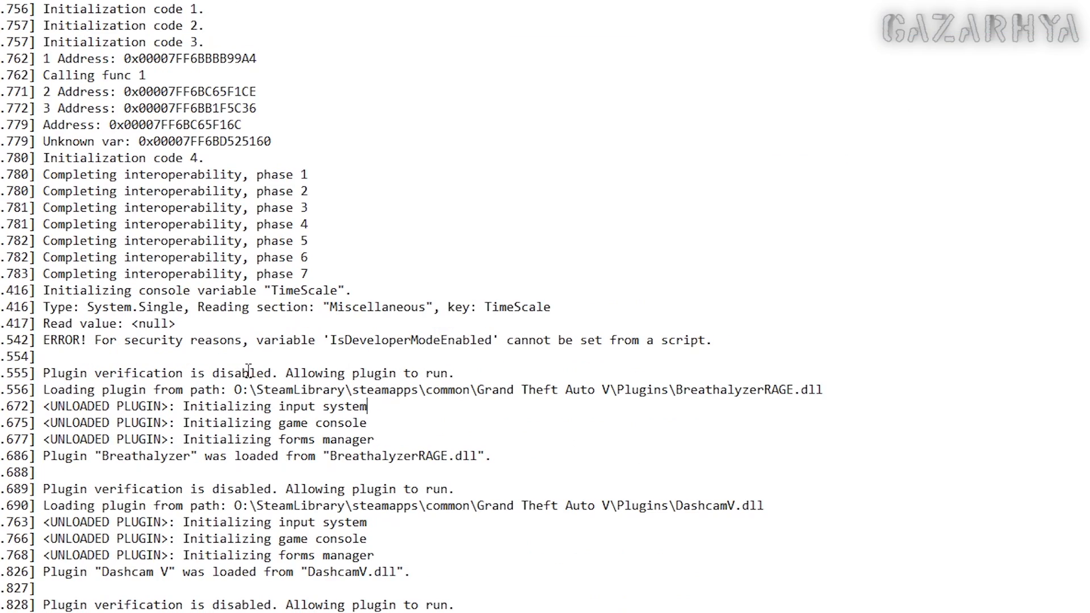
Highlight the LSPD FIRST RESPONSE version banner and the list of loaded LSPDFR plugin versions
scroll(253, 375, "down", 3)
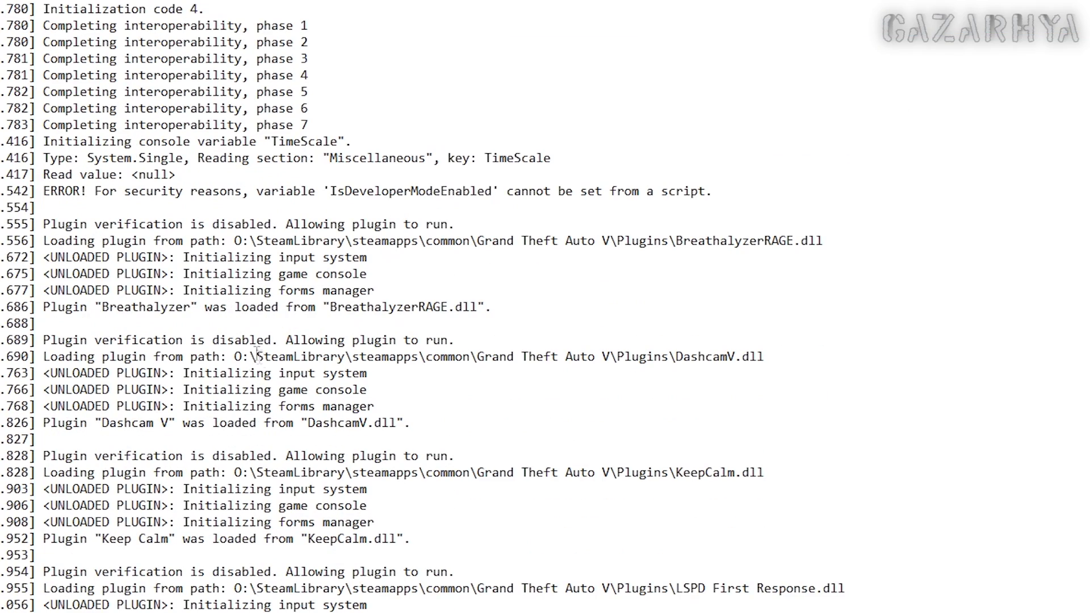
scroll(324, 439, "down", 7)
scroll(316, 426, "down", 13)
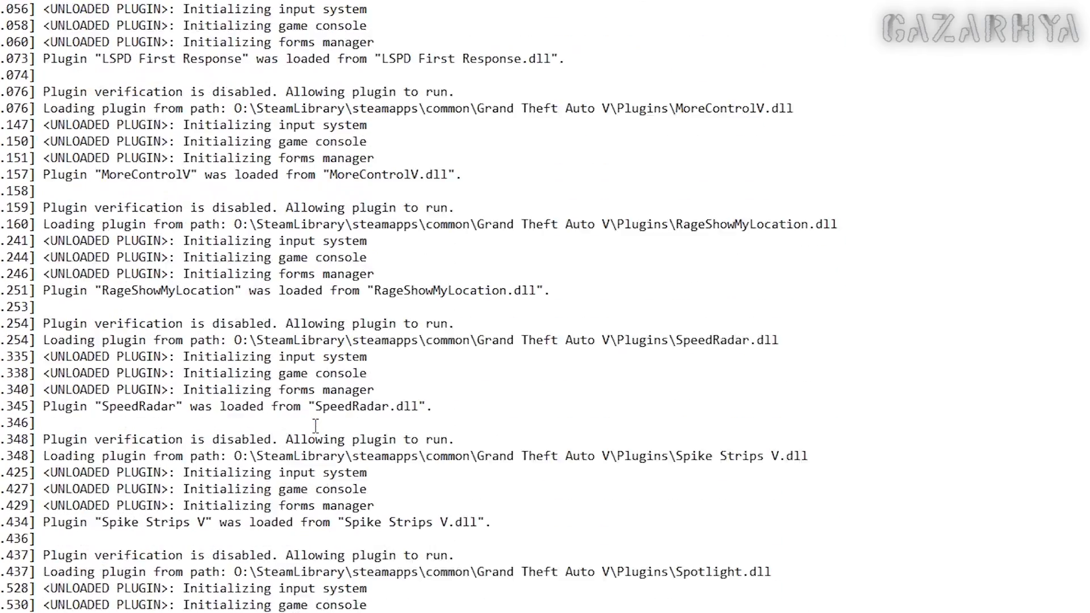
scroll(316, 423, "down", 7)
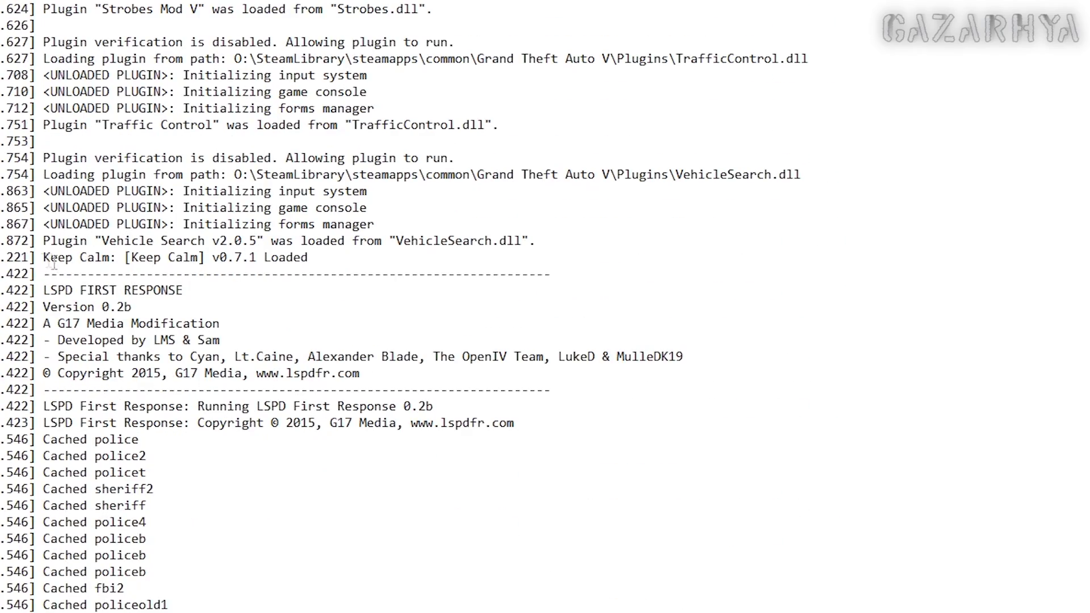
left_click_drag(51, 290, 375, 380)
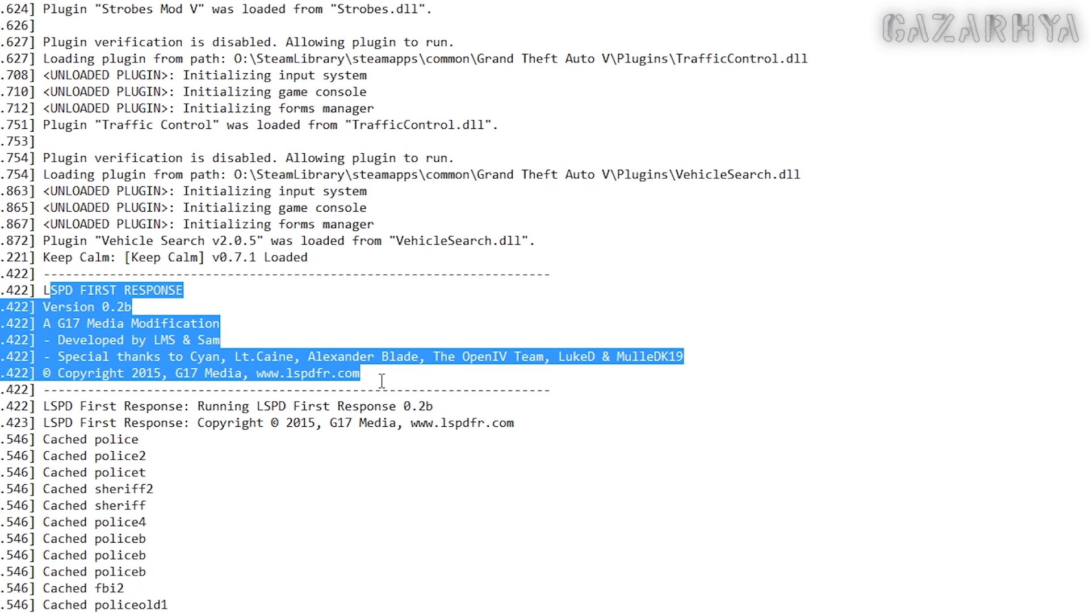
scroll(382, 380, "down", 5)
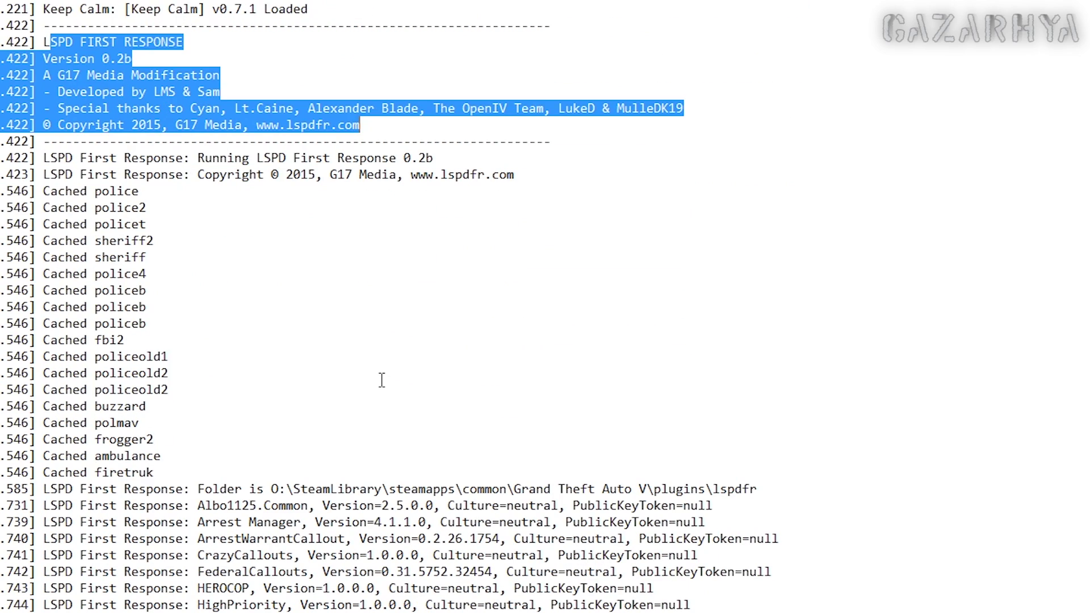
scroll(382, 380, "down", 6)
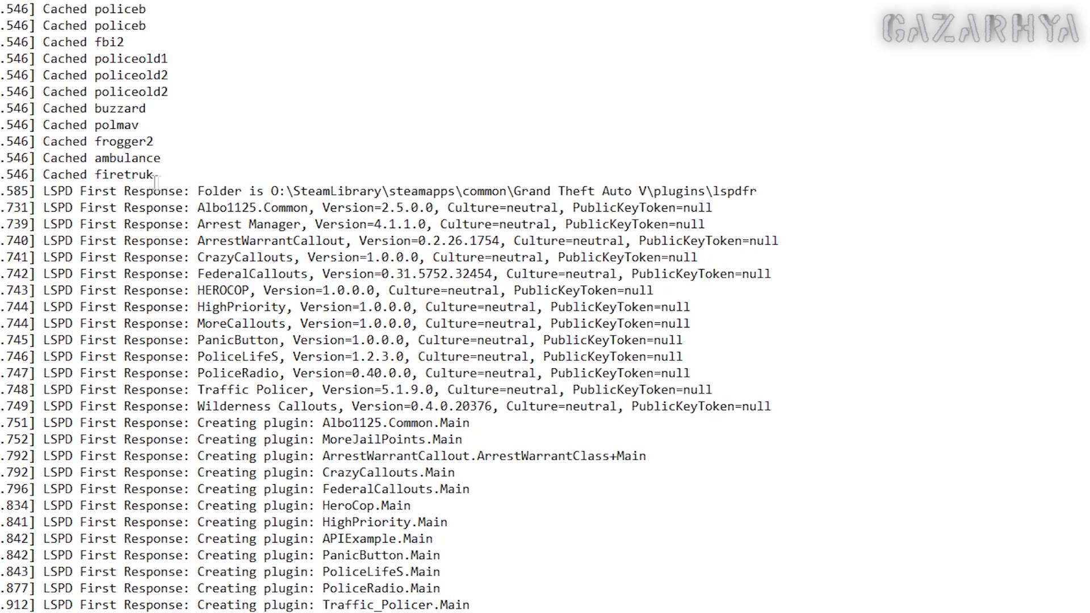
left_click_drag(168, 191, 534, 422)
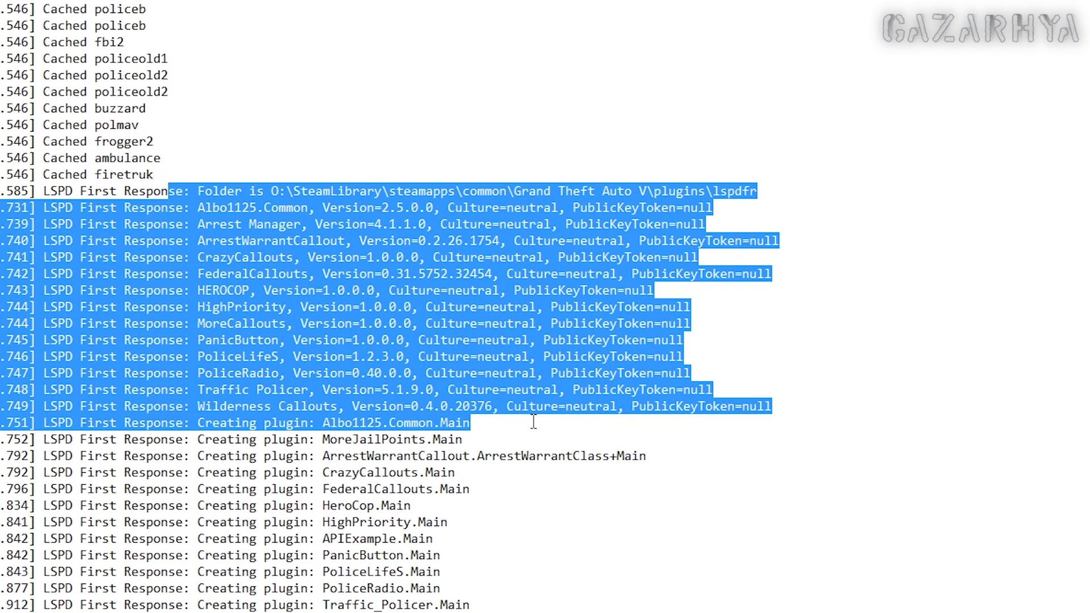
left_click(664, 427)
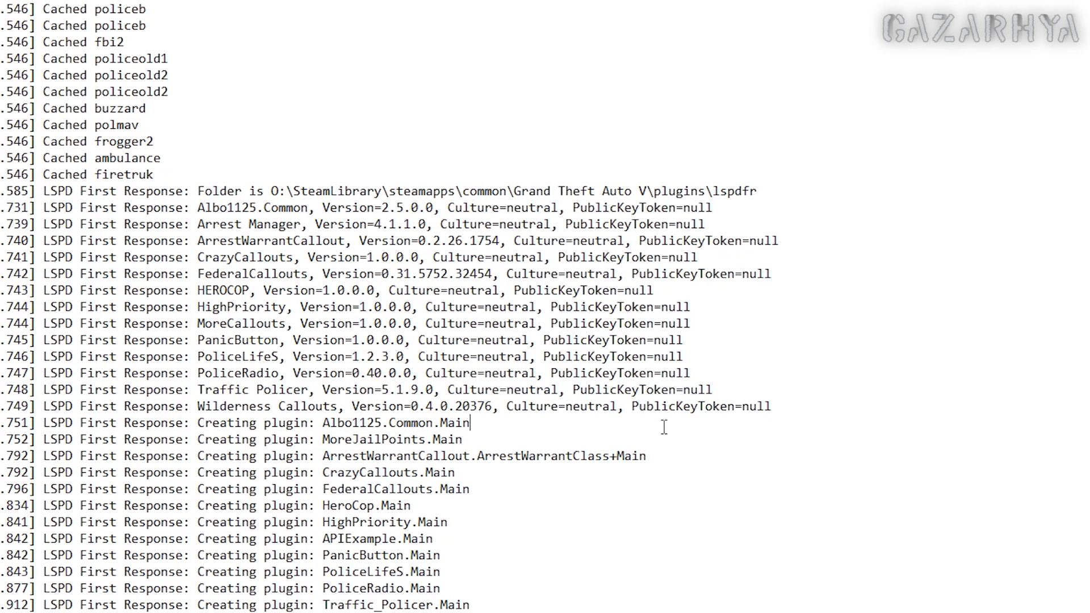
Scroll further down the log to the Strobes Mod V exception
scroll(650, 429, "down", 1)
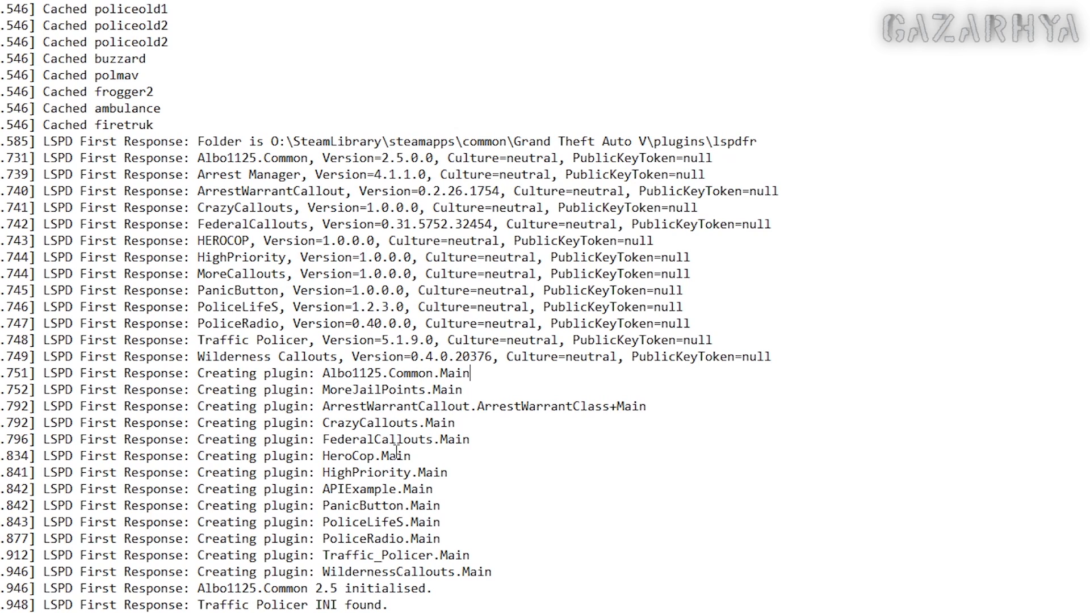
scroll(473, 479, "down", 2)
scroll(473, 479, "down", 2)
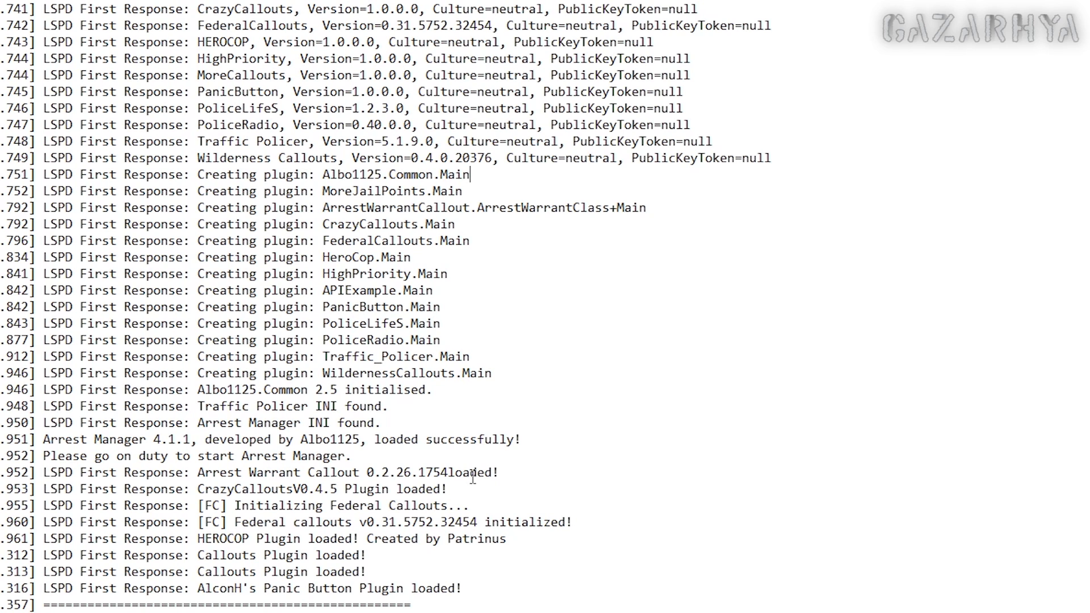
scroll(595, 484, "down", 2)
scroll(593, 480, "down", 1)
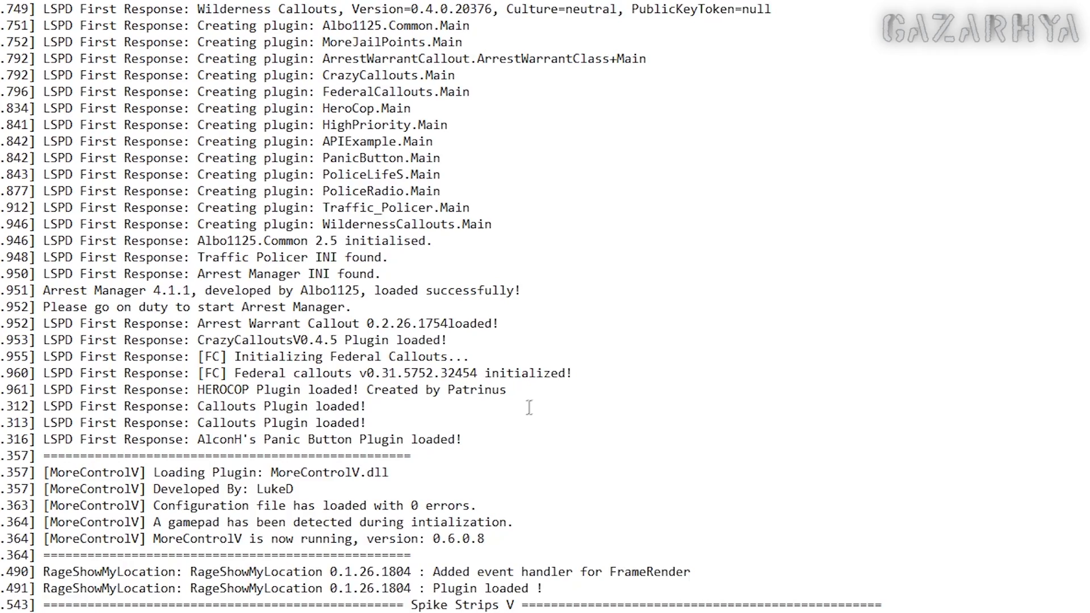
scroll(530, 405, "down", 4)
Highlight the Strobes Mod V unhandled exception stack trace in the RagePluginHook log
scroll(531, 406, "down", 15)
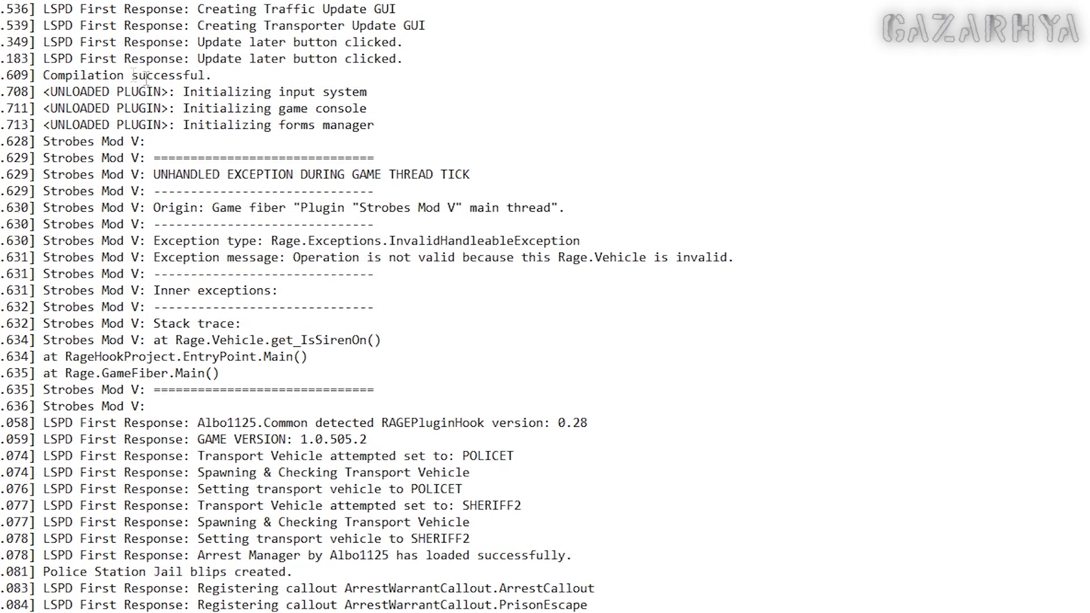
mouse_move(41, 139)
left_mouse_down()
mouse_move(448, 187)
mouse_move(531, 259)
mouse_move(350, 327)
left_mouse_up()
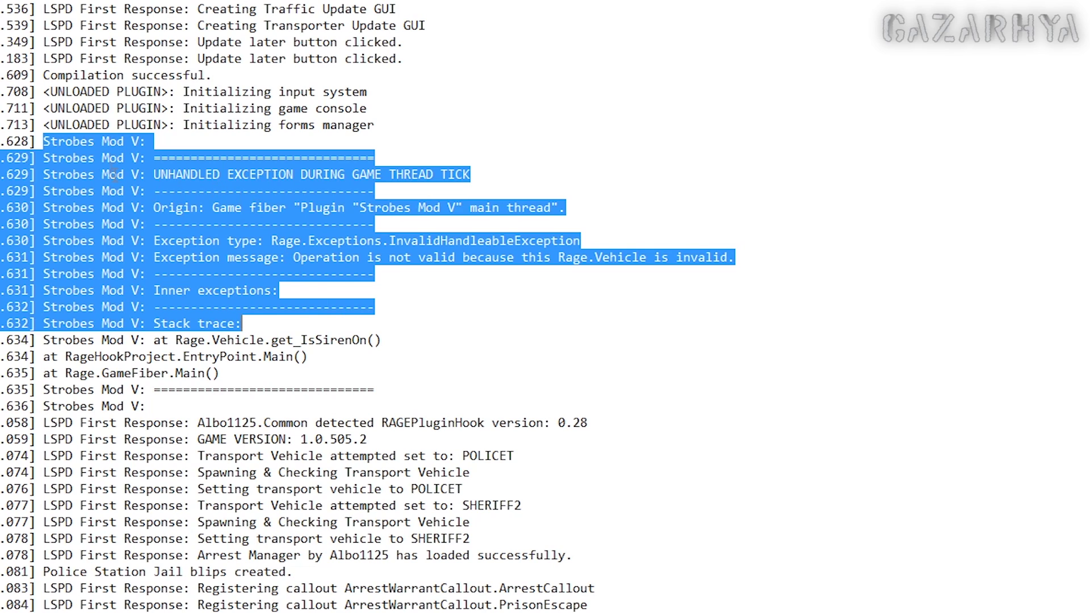
left_click(157, 175)
left_click_drag(154, 158, 477, 274)
left_click(507, 275)
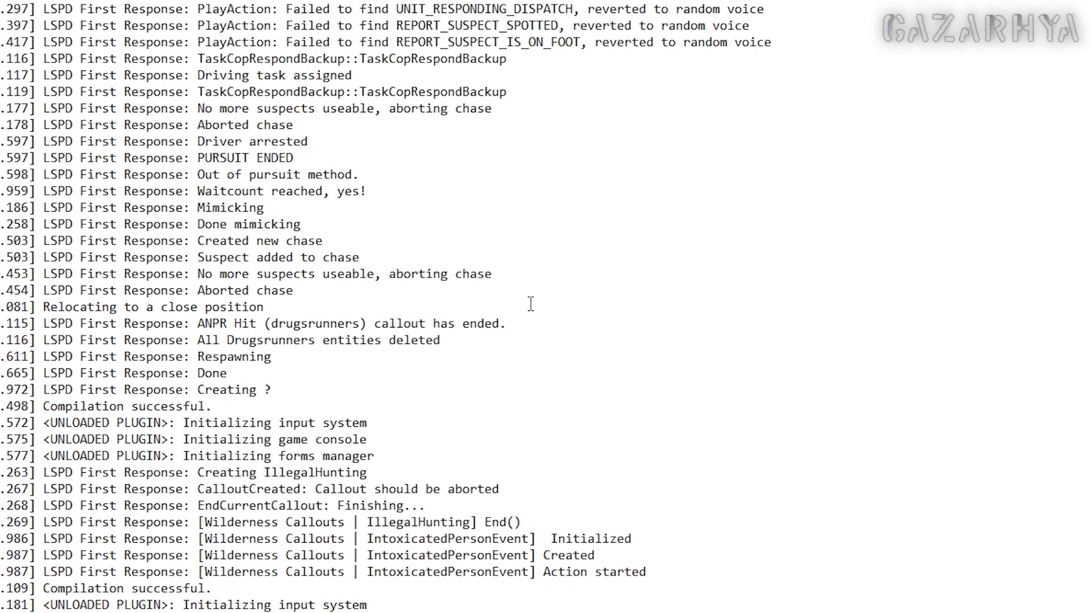
Select the pursuit lines further down, then reach the Wilderness Callouts AnimalAttack error entries
scroll(530, 304, "down", 2)
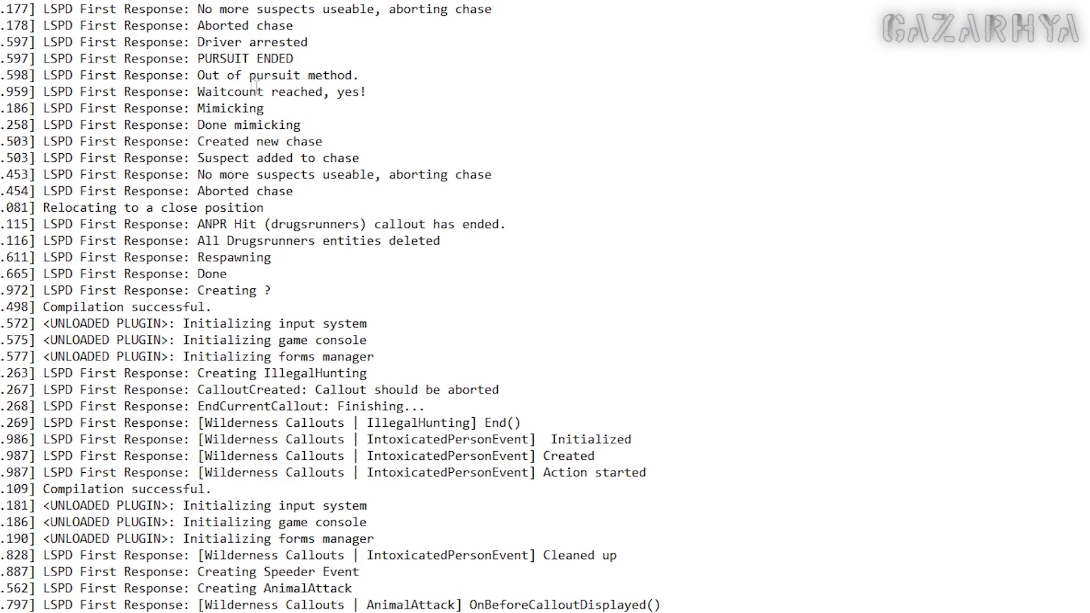
left_click_drag(117, 59, 236, 176)
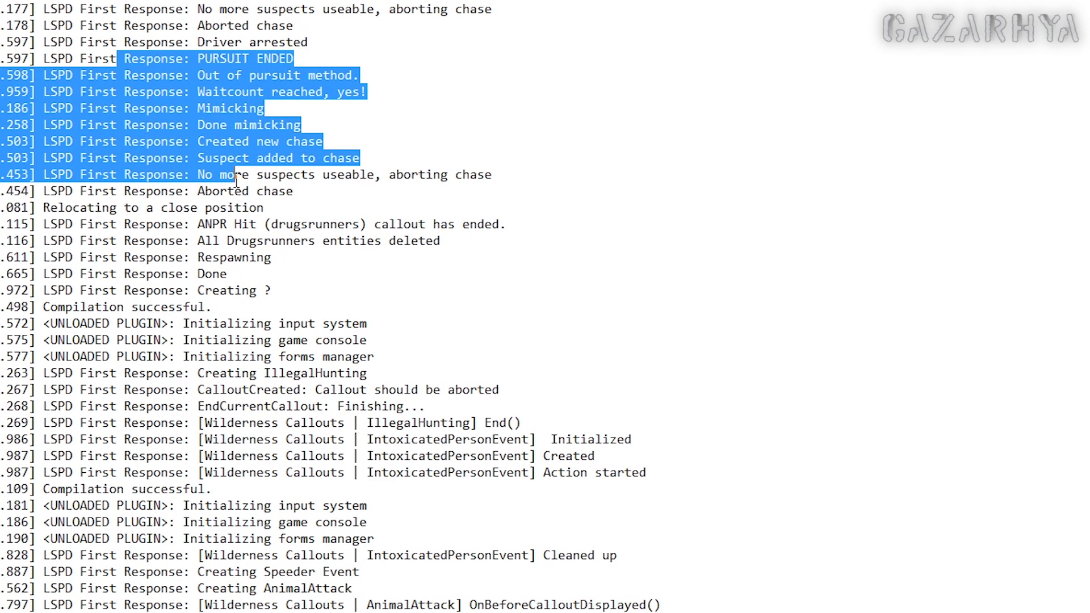
scroll(627, 296, "down", 2)
scroll(630, 290, "down", 6)
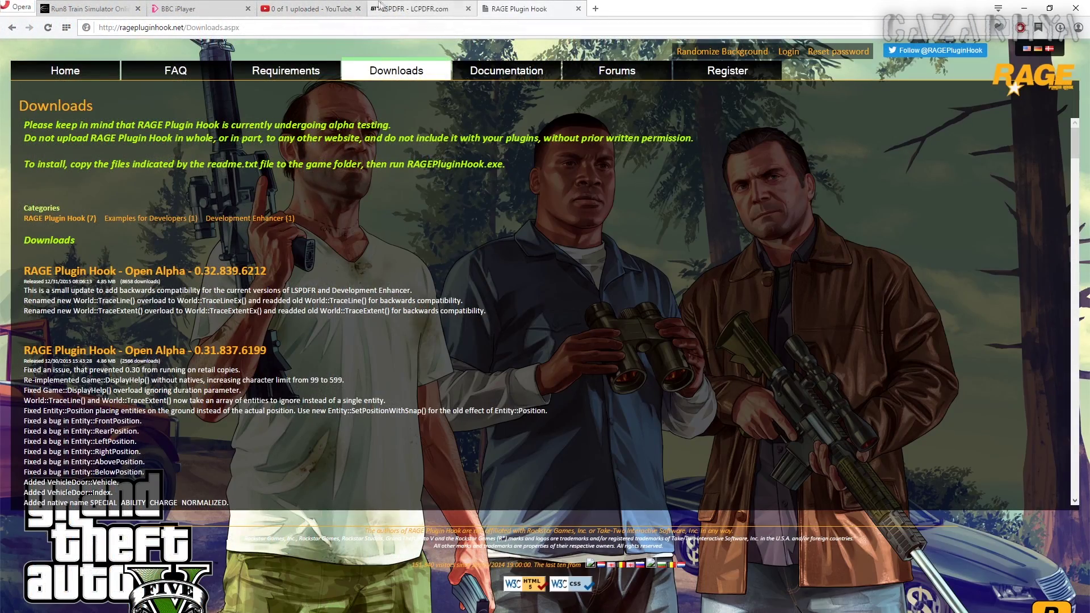
Return to the LSPDFR - LCPDFR.com page showing the LSPD First Response 0.2b Beta announcement
left_click(399, 9)
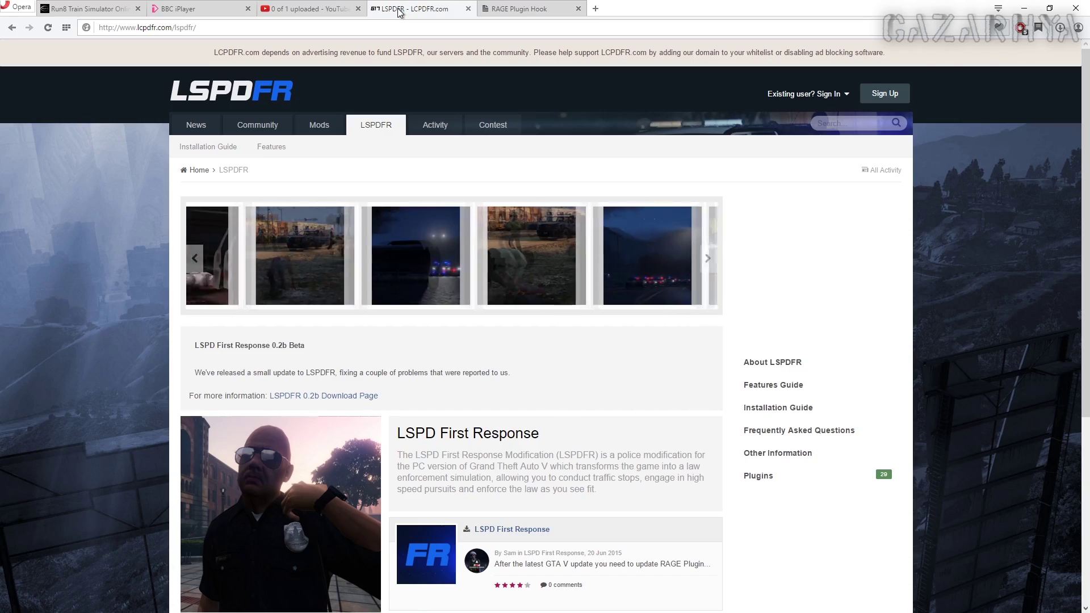